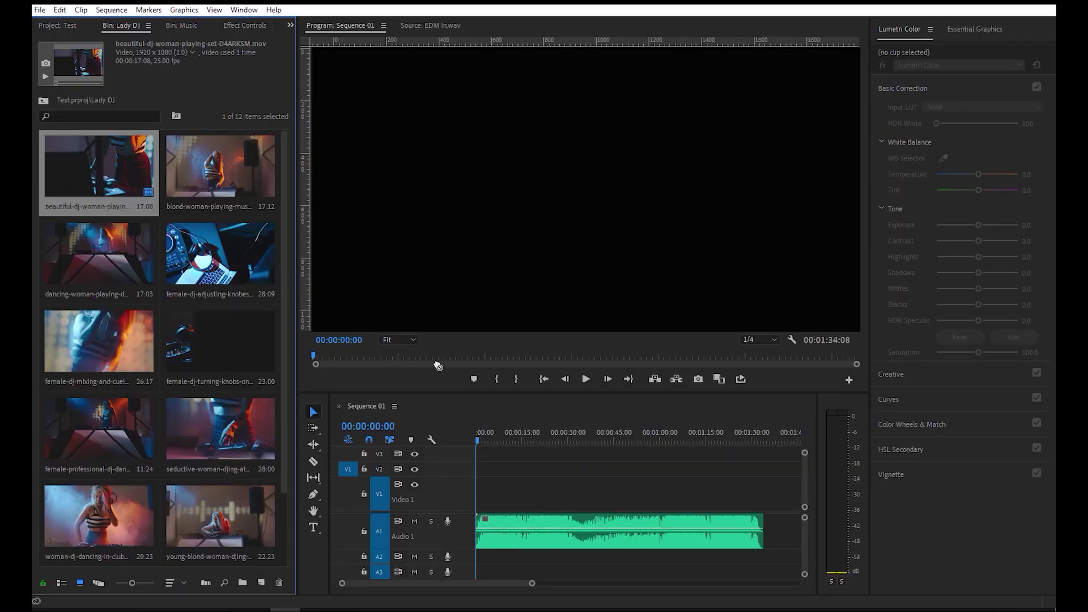
Drag four clips from the bin onto Video 1, one after another
left_click_drag(438, 366, 496, 493)
left_click_drag(220, 165, 544, 493)
left_click_drag(99, 253, 572, 493)
left_click_drag(221, 254, 602, 489)
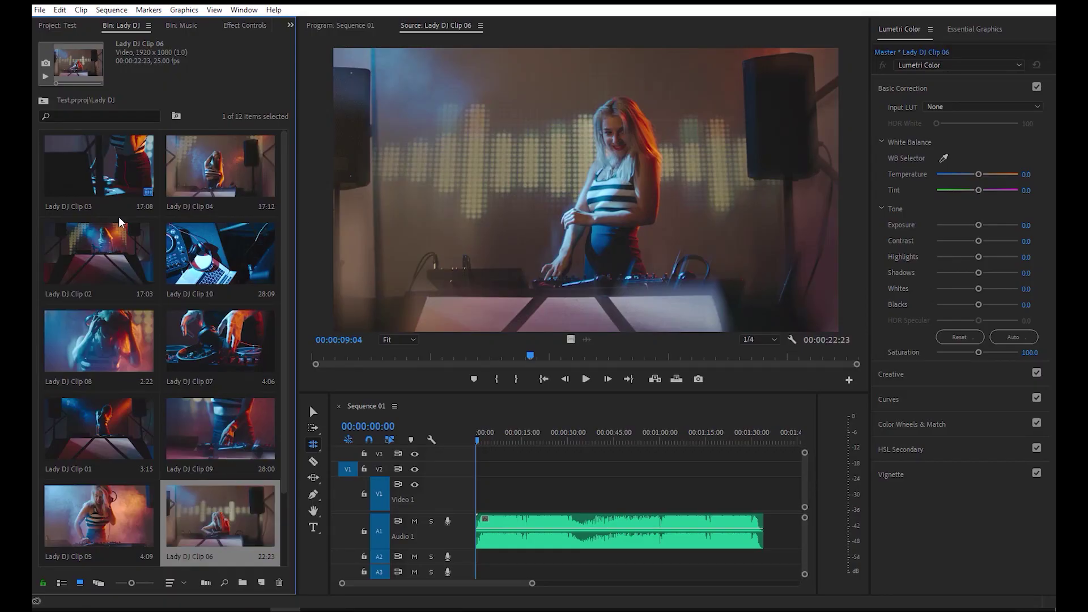
Trim Lady DJ Clip 03 with In and Out points around its usable part
double_click(108, 194)
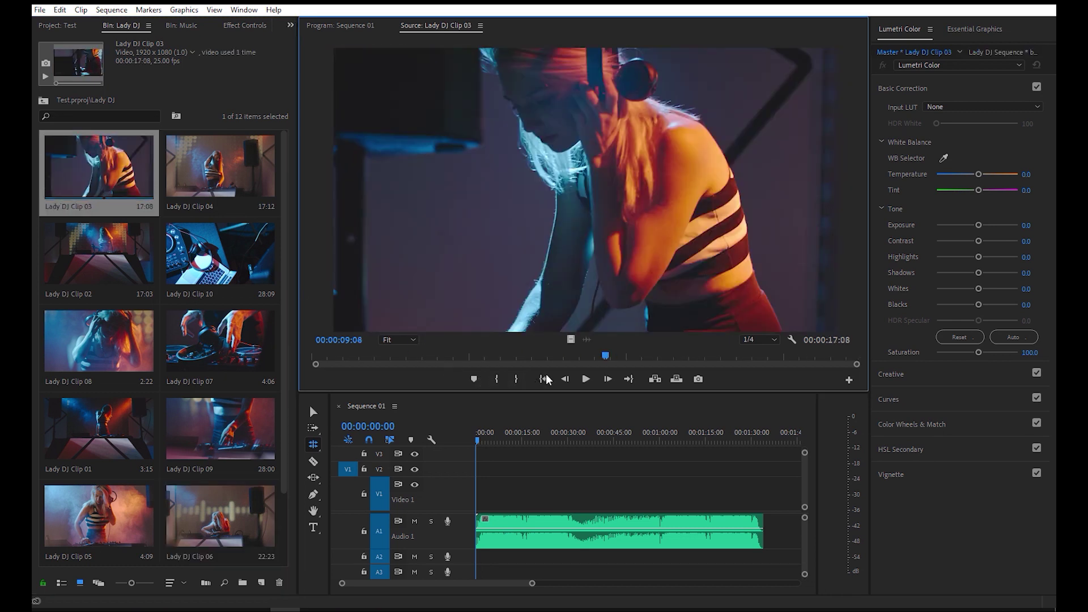
left_click_drag(604, 357, 626, 357)
left_click(497, 380)
left_click(530, 380)
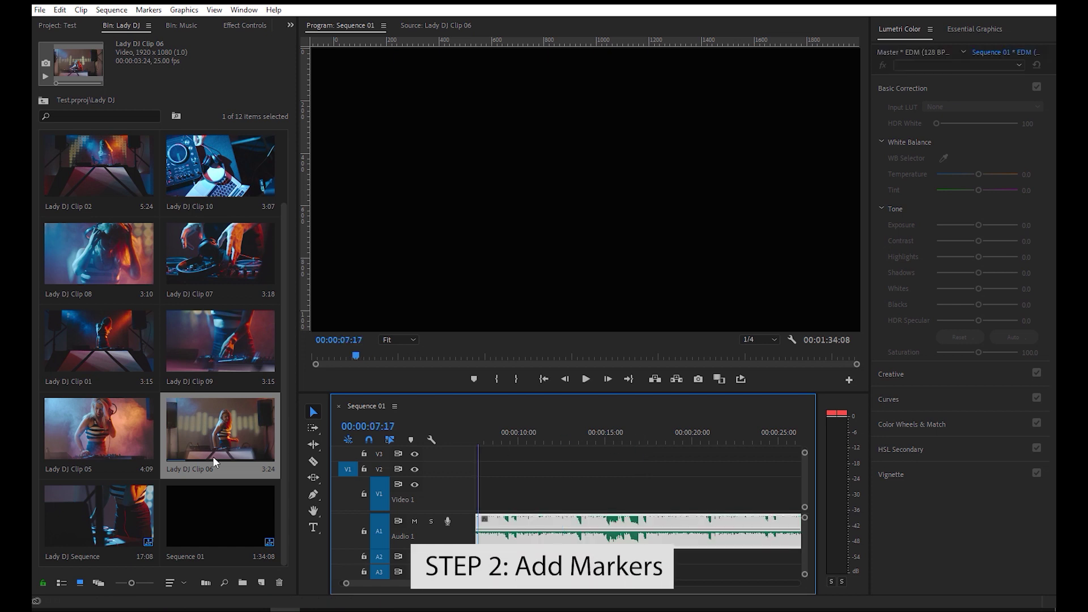
Add a marker at the sequence start, then play and mark the first beats
key("Home")
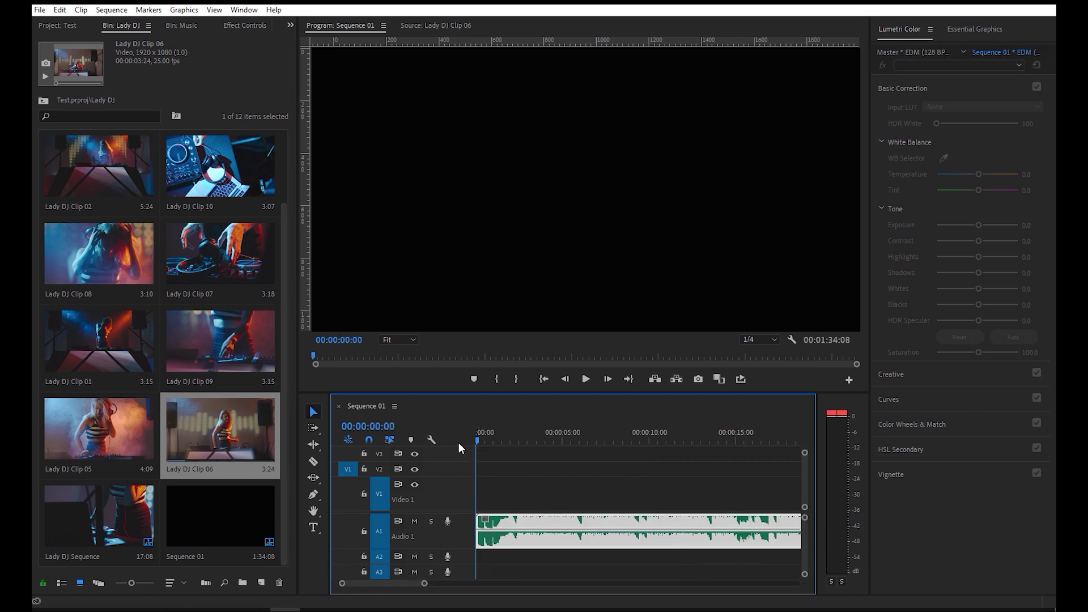
key("m")
left_click(572, 454)
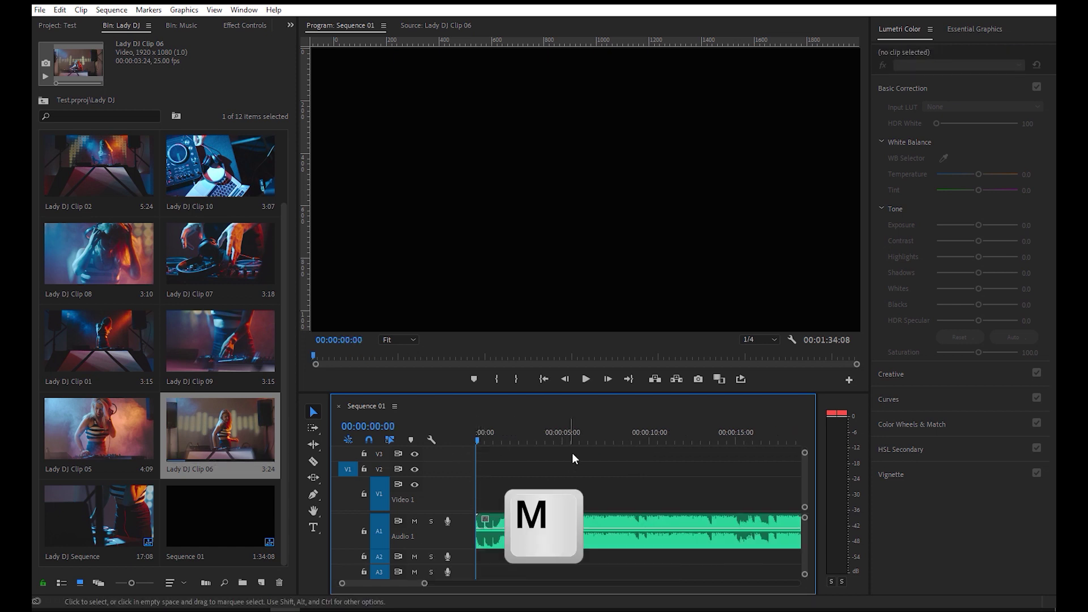
left_click(586, 378)
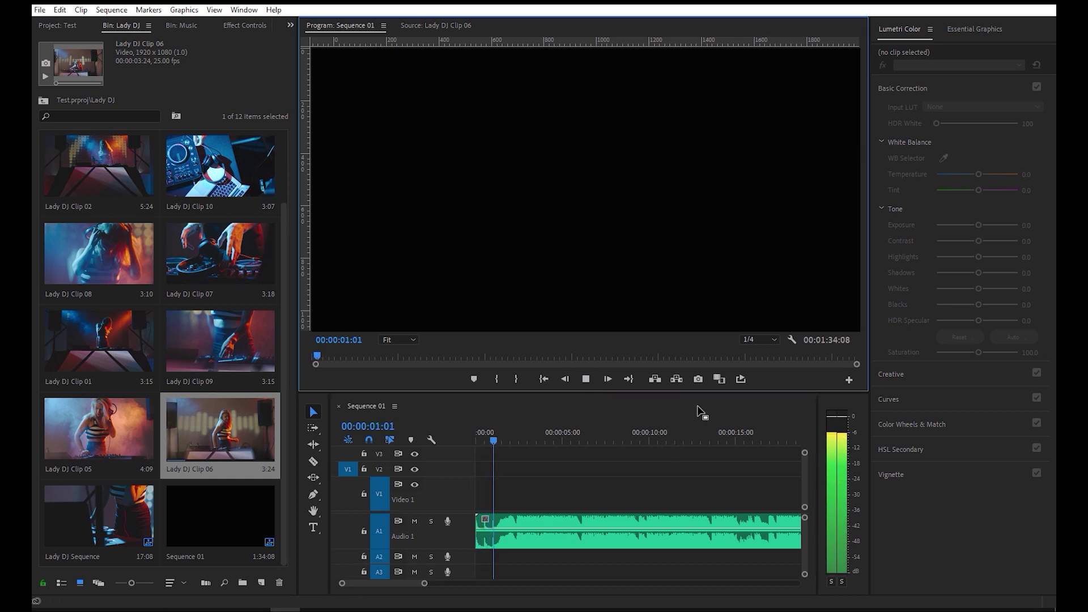
key("m")
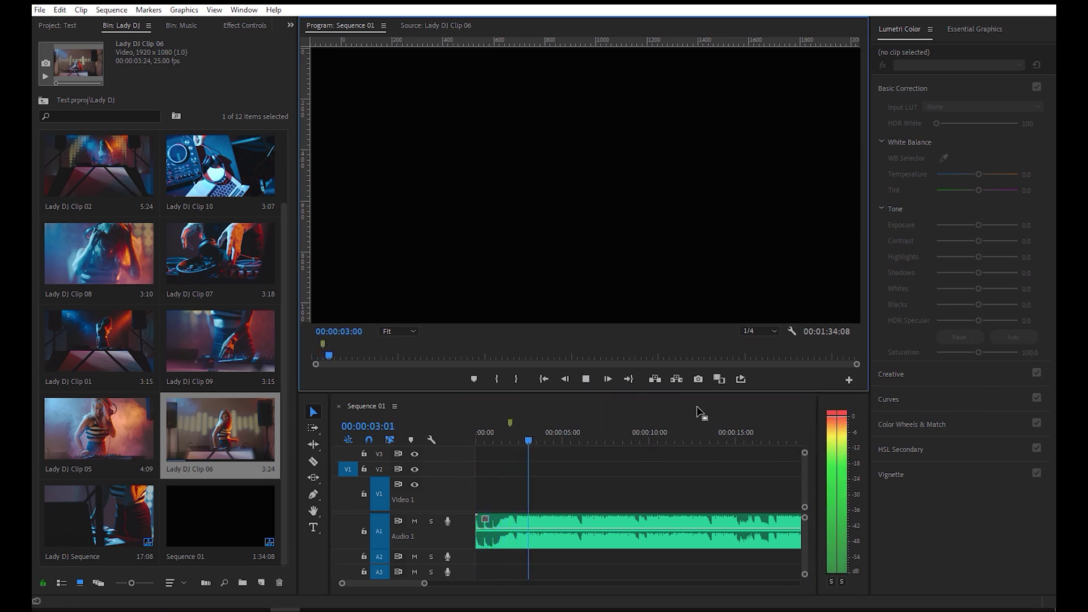
key("m")
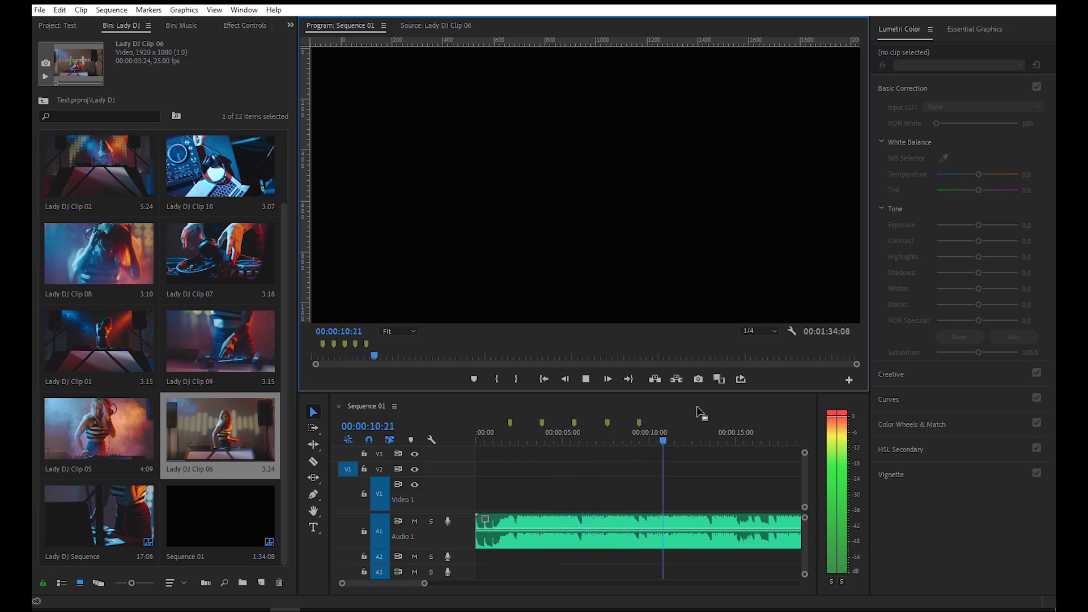
Zoom the timeline in and mark the beats from about 13 to 22 seconds
left_click(708, 532)
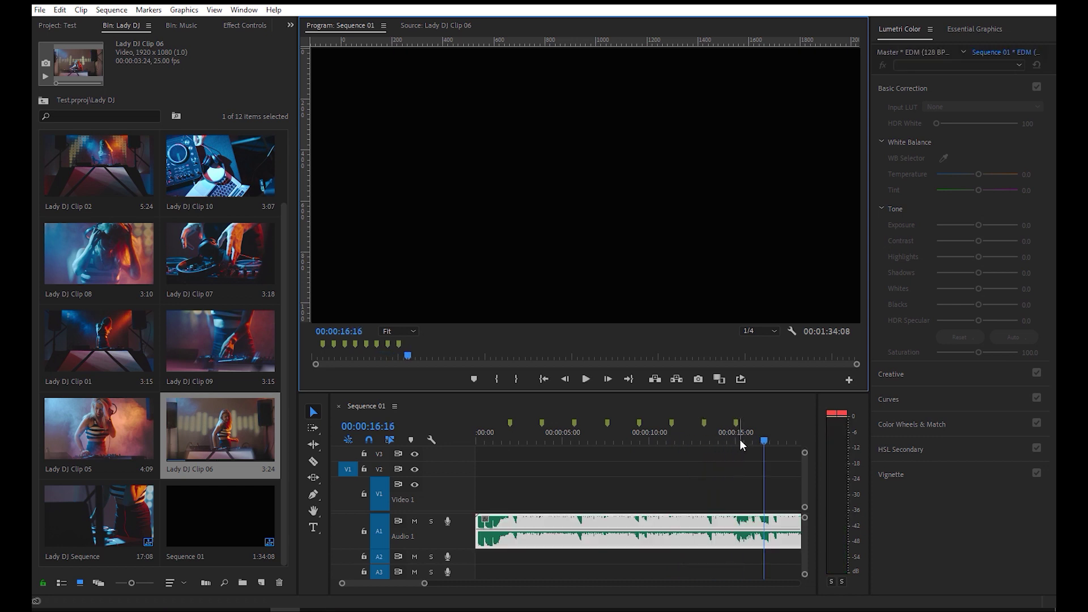
key("=")
key("=")
key("space")
key("m")
key("m")
key("m")
key("m")
key("m")
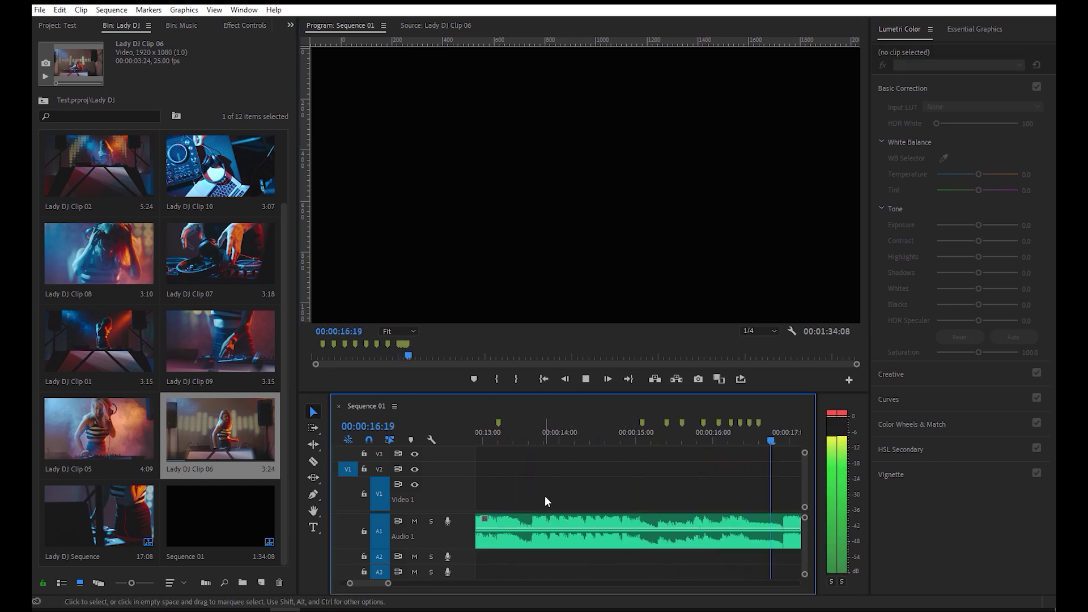
key("space")
key("space")
key("m")
key("m")
key("m")
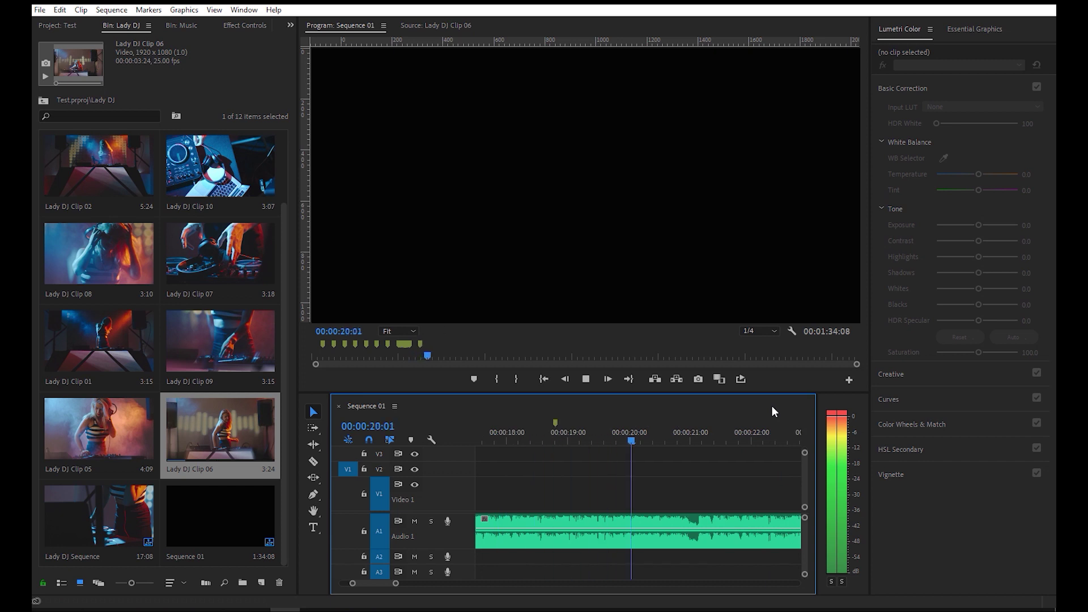
key("space")
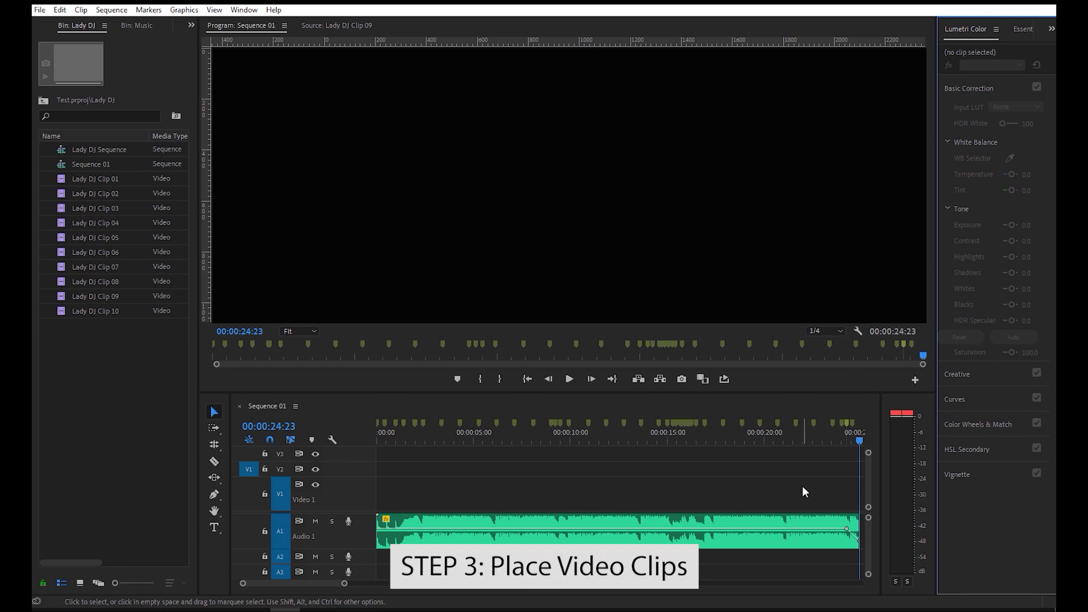
Put the playhead at the sequence start and select all Lady DJ clips in the bin
left_click(378, 422)
left_click(424, 486)
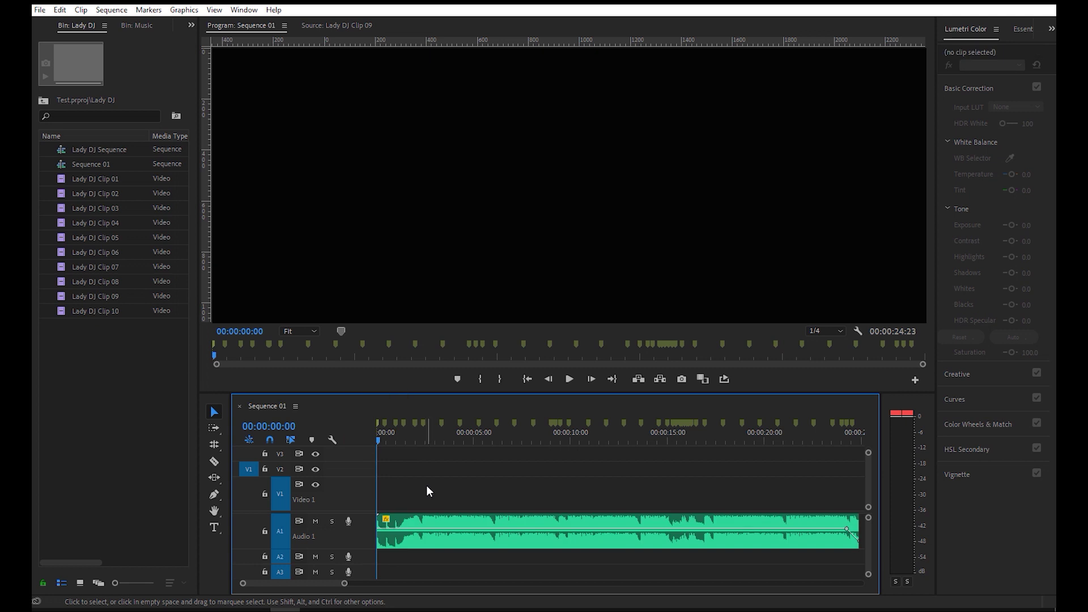
left_click_drag(164, 370, 48, 175)
Run Automate to Sequence with Sort Order, At Unnumbered Markers and Overwrite Edit
left_click(81, 11)
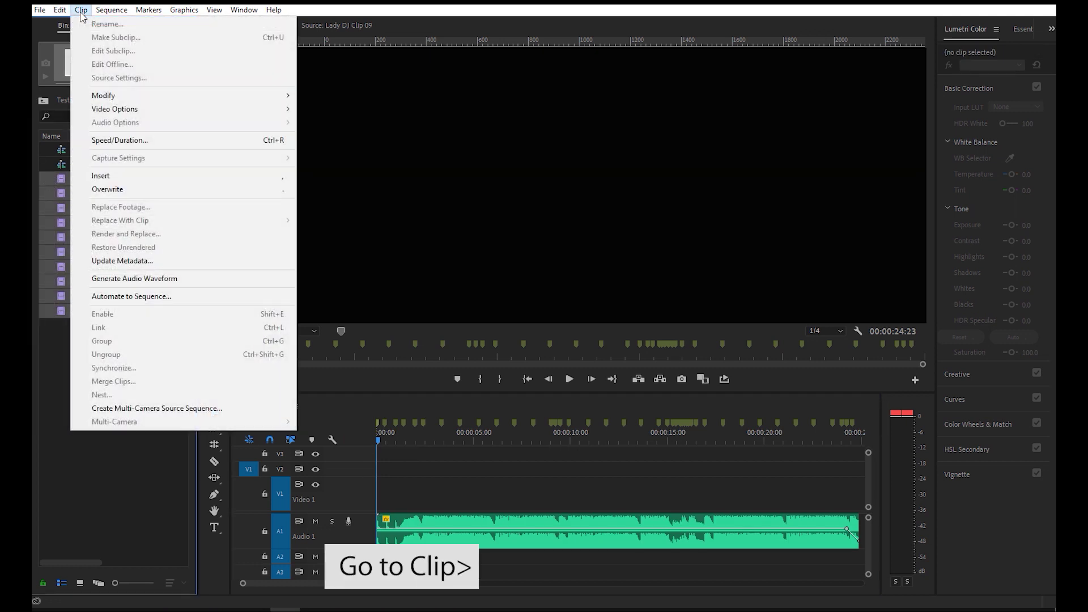
left_click(269, 297)
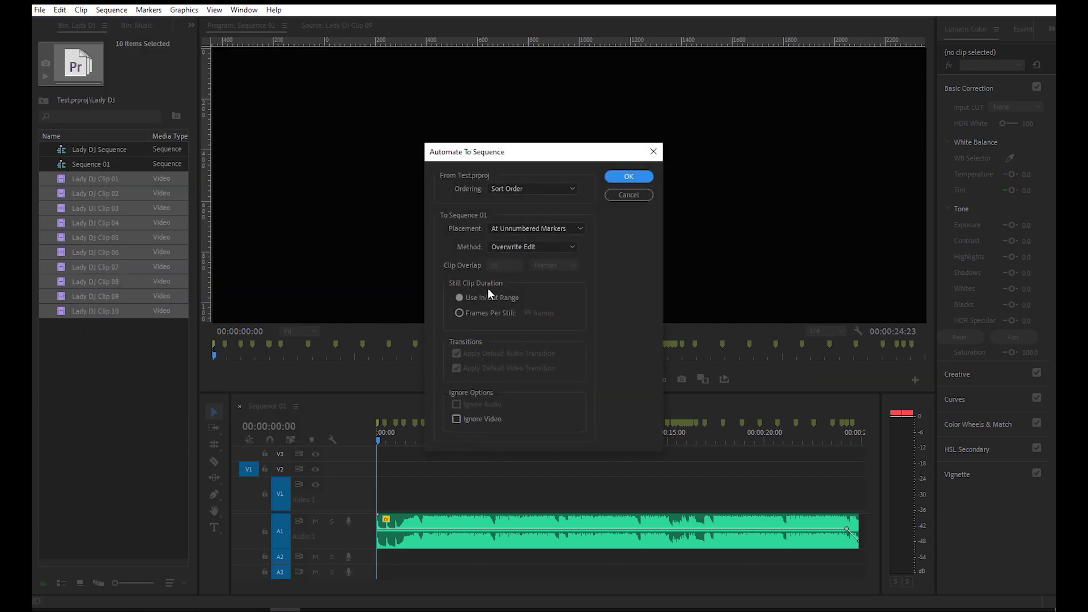
left_click(572, 190)
left_click(572, 190)
left_click(580, 227)
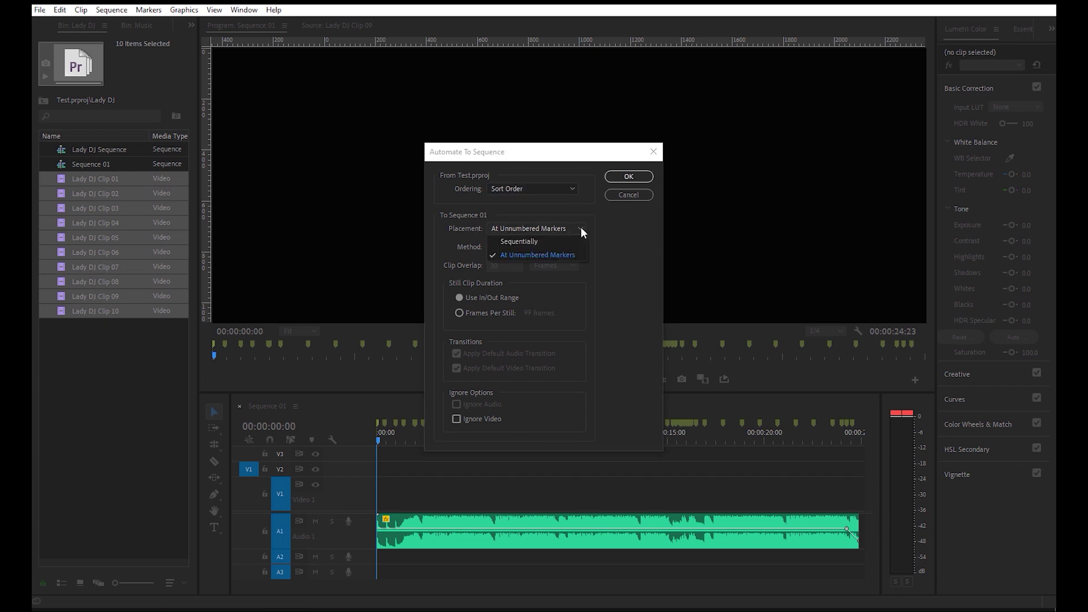
left_click(581, 227)
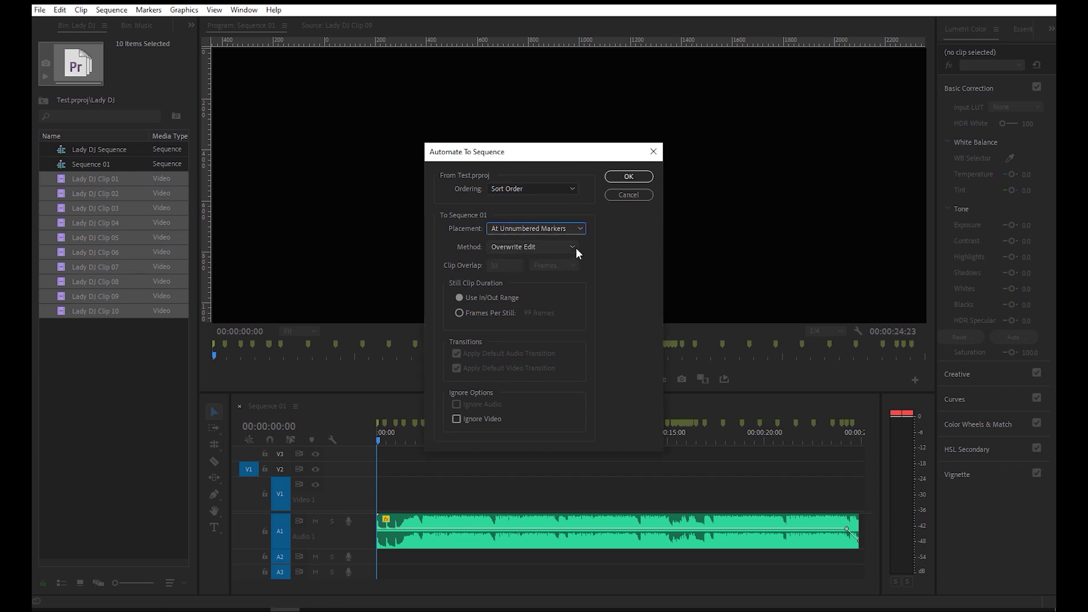
left_click(575, 247)
left_click(576, 248)
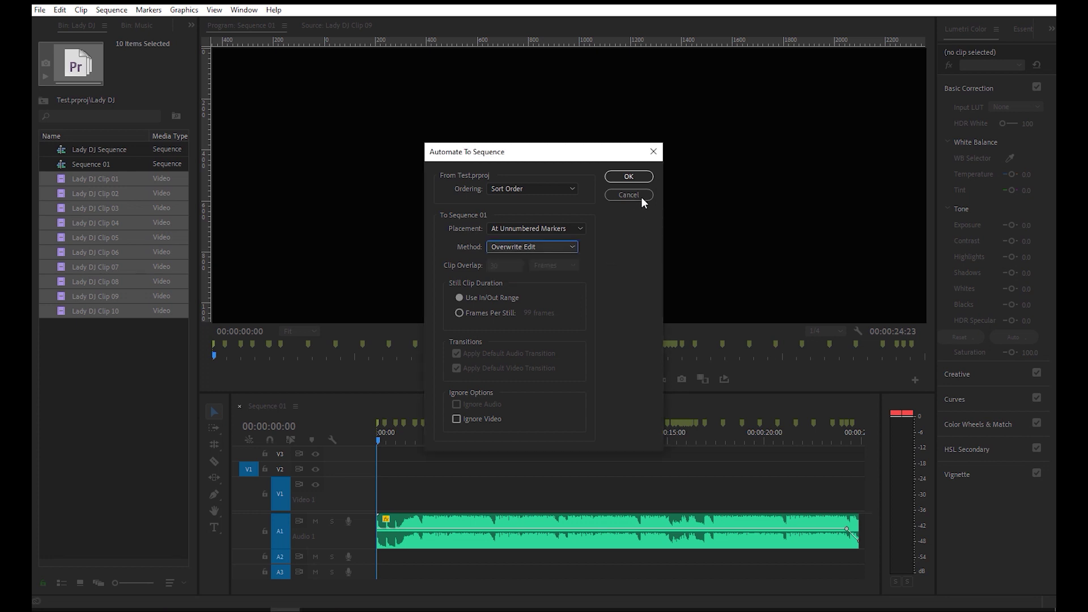
left_click(642, 176)
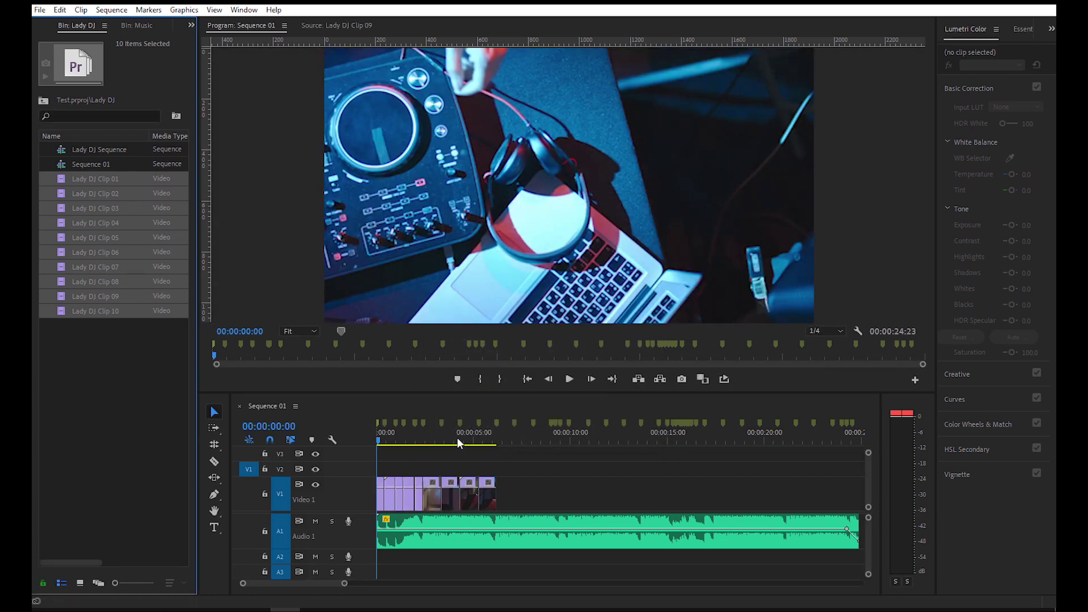
Automate a second batch of Lady DJ clips onto the markers after the placed clips
left_click(497, 426)
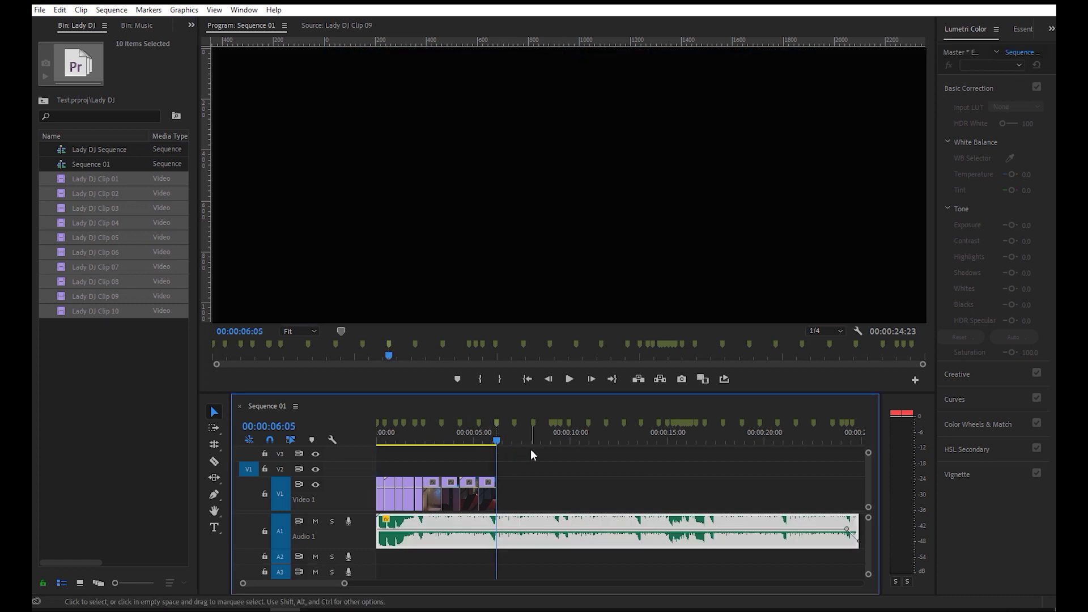
left_click(120, 372)
left_click_drag(151, 366, 66, 183)
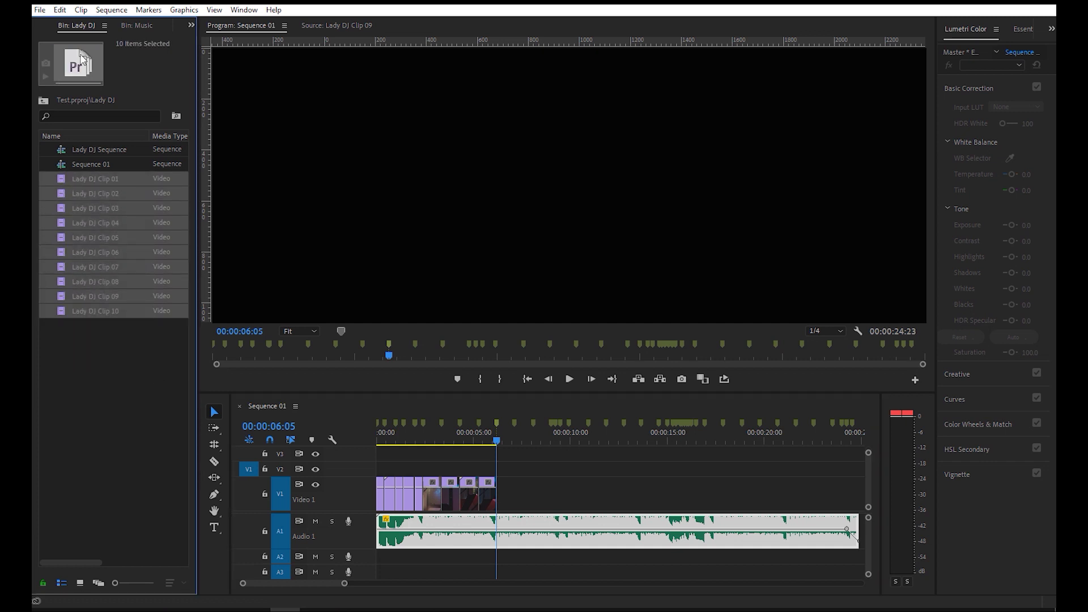
left_click(81, 11)
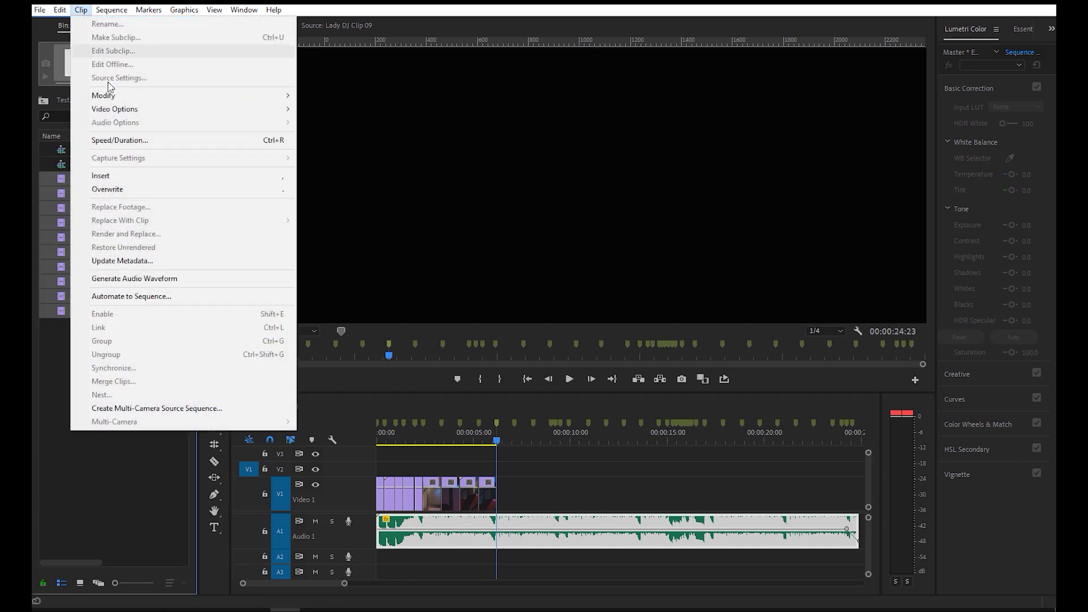
left_click(230, 296)
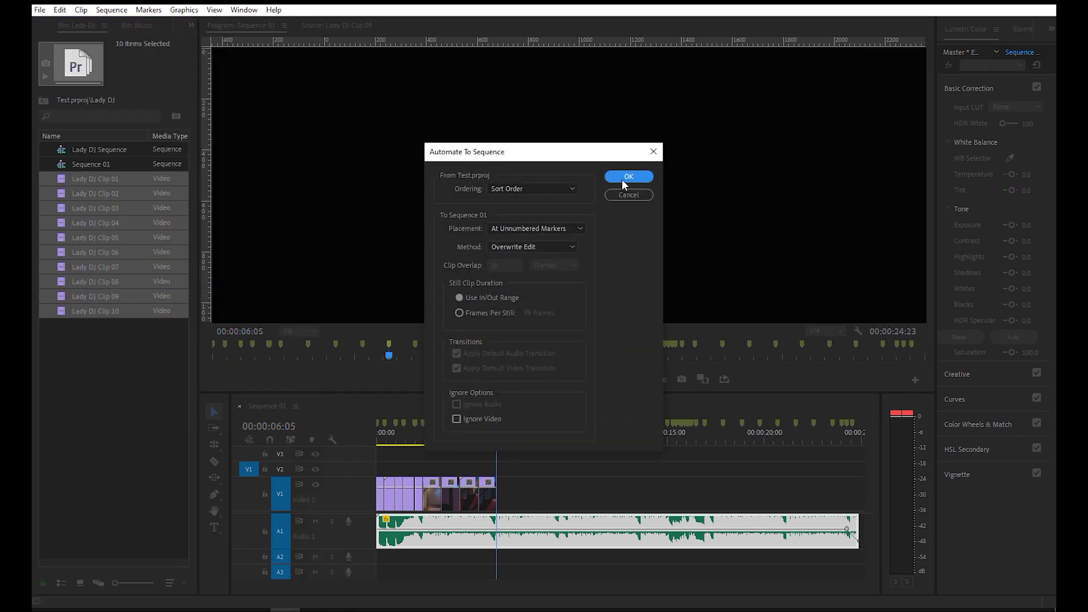
left_click(627, 177)
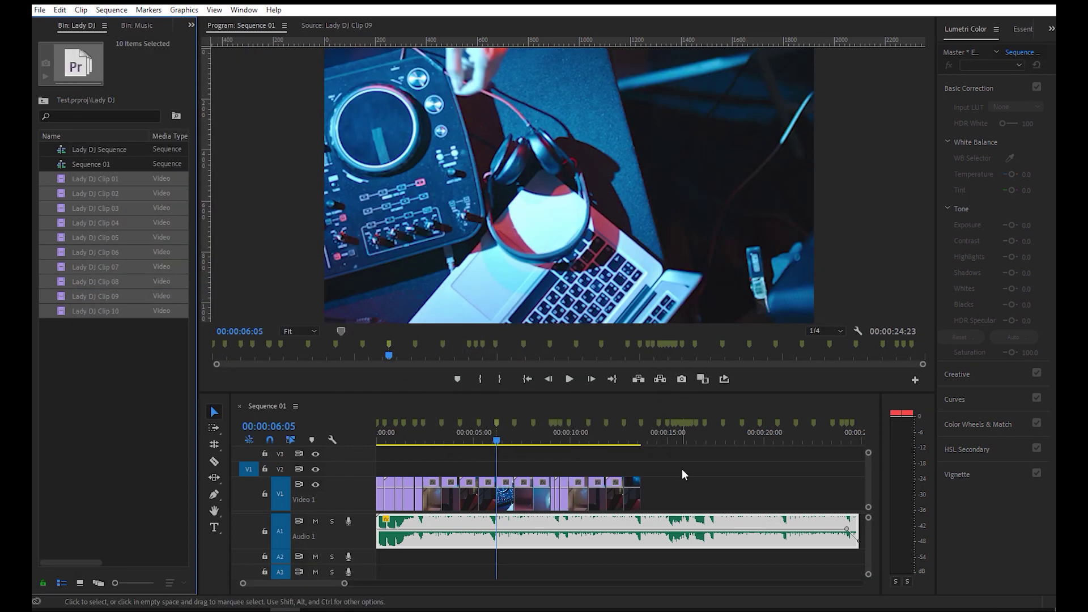
Automate a third batch of Lady DJ clips onto the remaining markers
left_click(685, 486)
left_click(641, 424)
left_click(108, 373)
left_click_drag(108, 374, 107, 173)
left_click(81, 9)
left_click(113, 258)
left_click(627, 177)
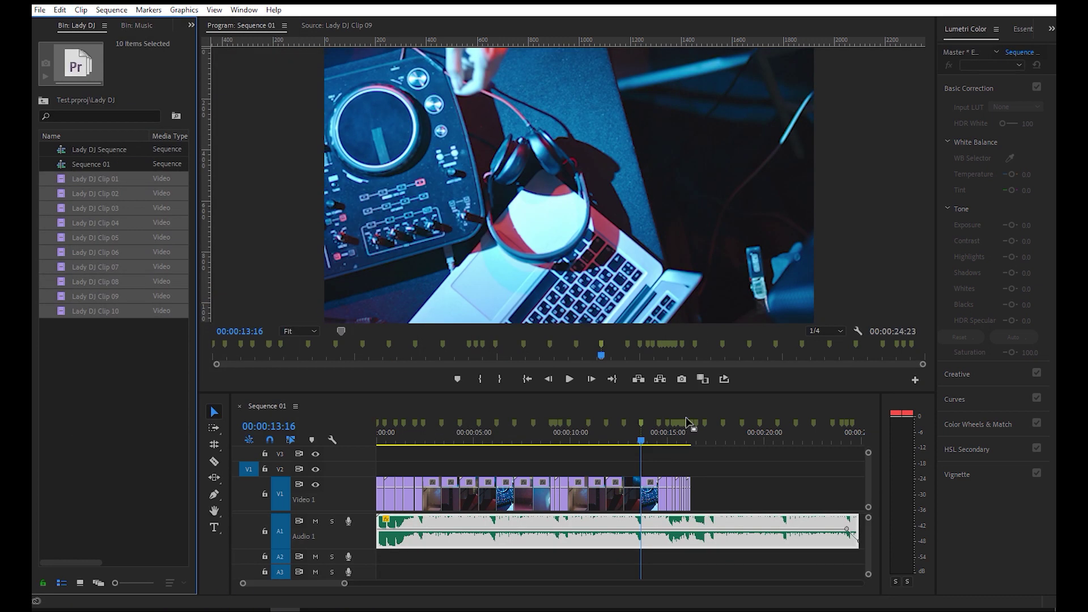
Automate a final batch so Video 1 reaches the music's end at 00:00:24:22
left_click(687, 422)
left_click_drag(126, 376, 45, 173)
left_click(81, 10)
left_click(113, 257)
left_click(627, 177)
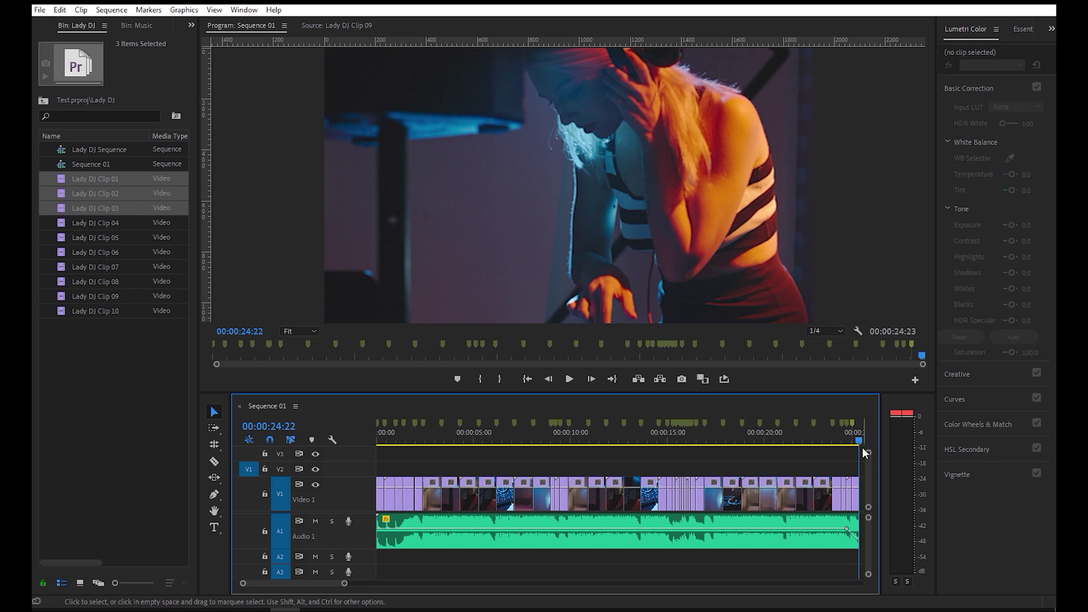
Play the finished Lady DJ sequence from the start, then zoom out and jump to its end
left_click(377, 425)
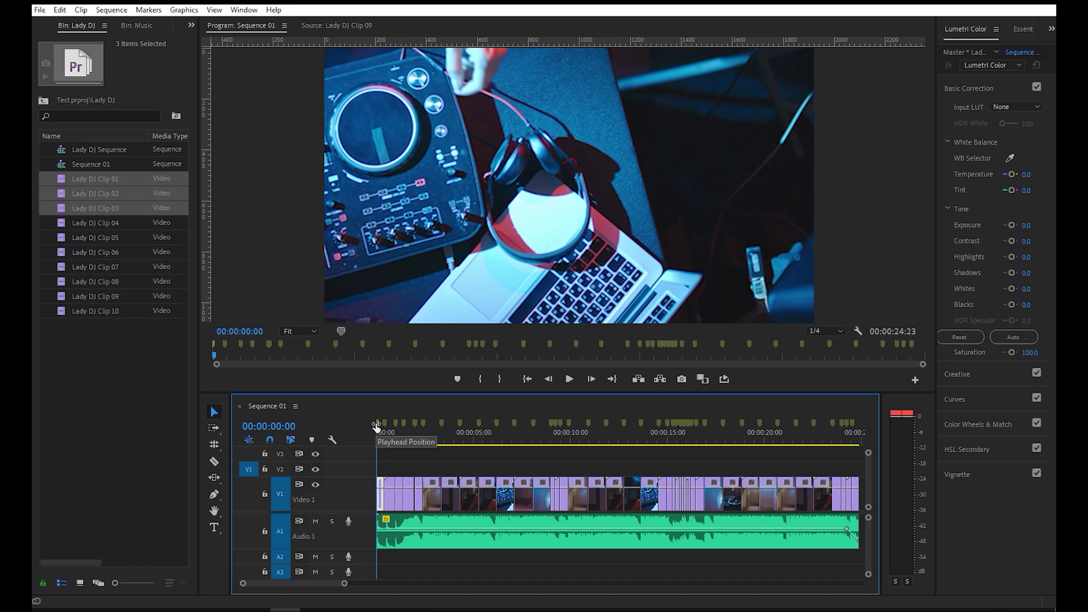
left_click(386, 464)
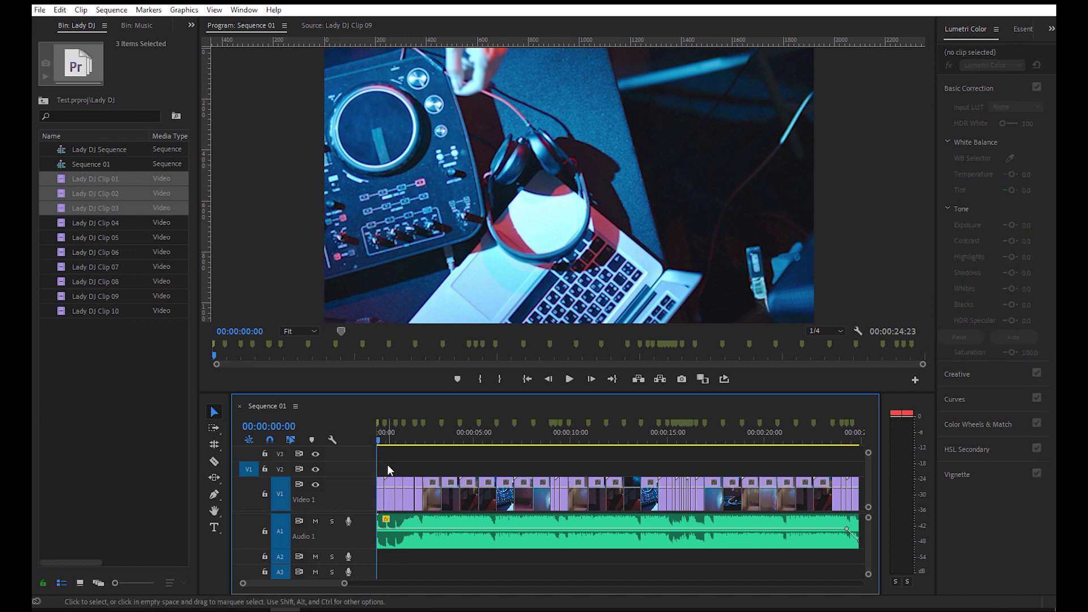
left_click(575, 379)
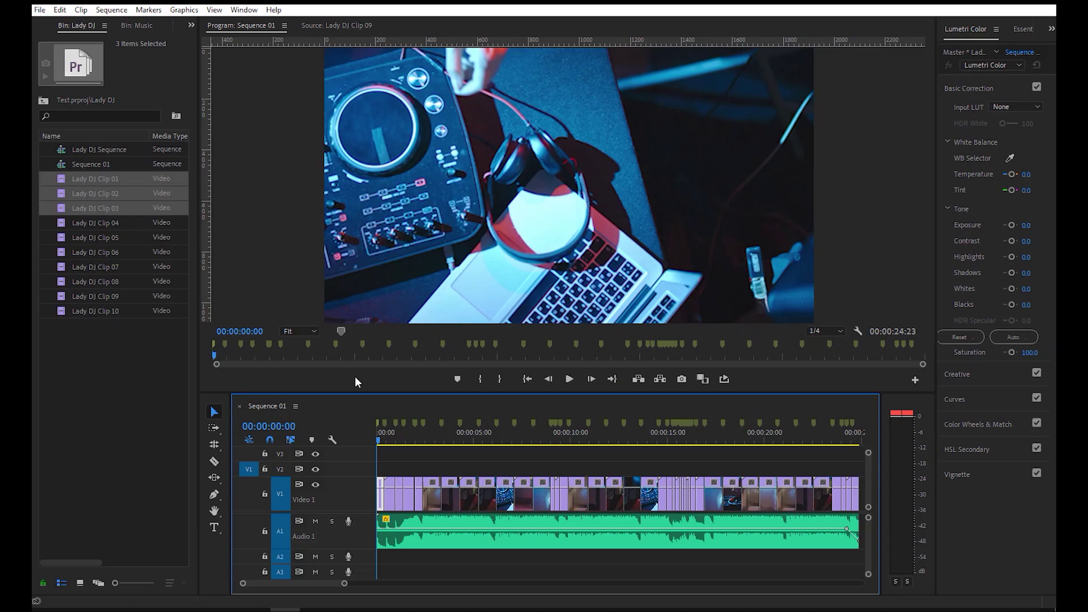
key("space")
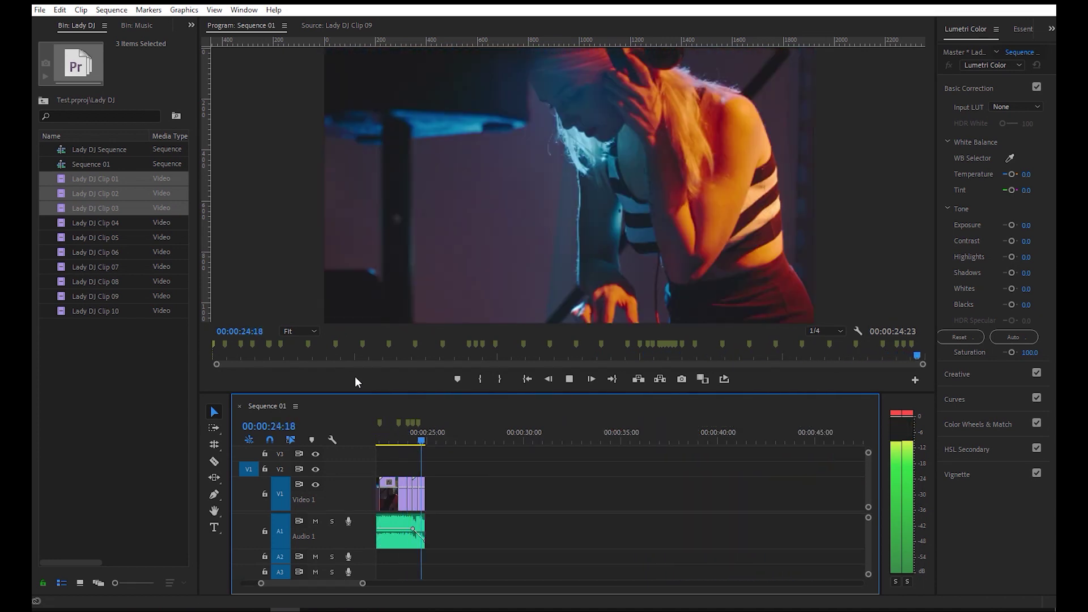
key("backslash")
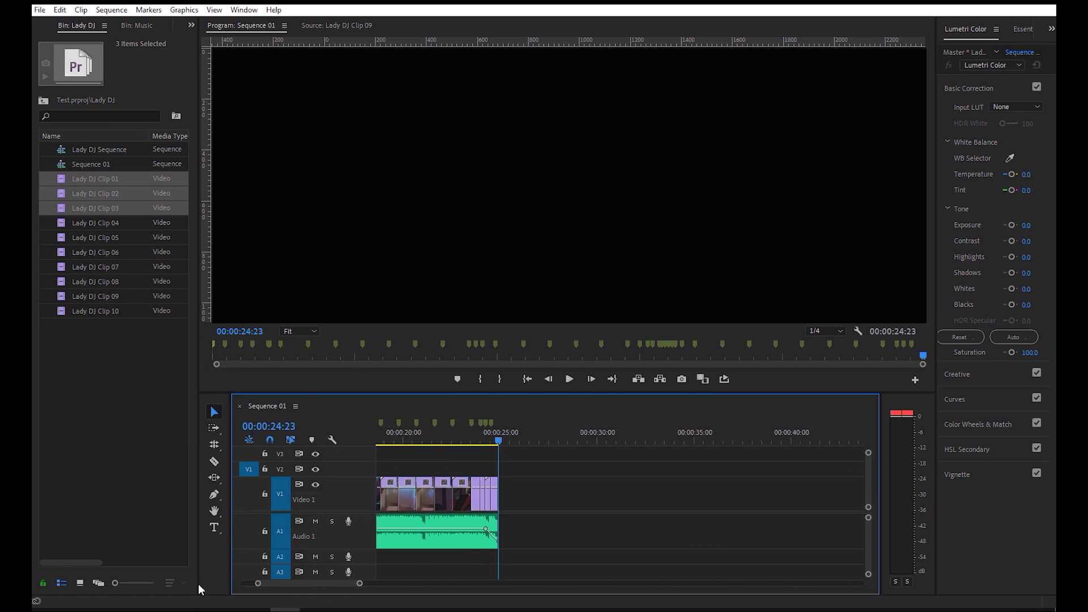
key("Home")
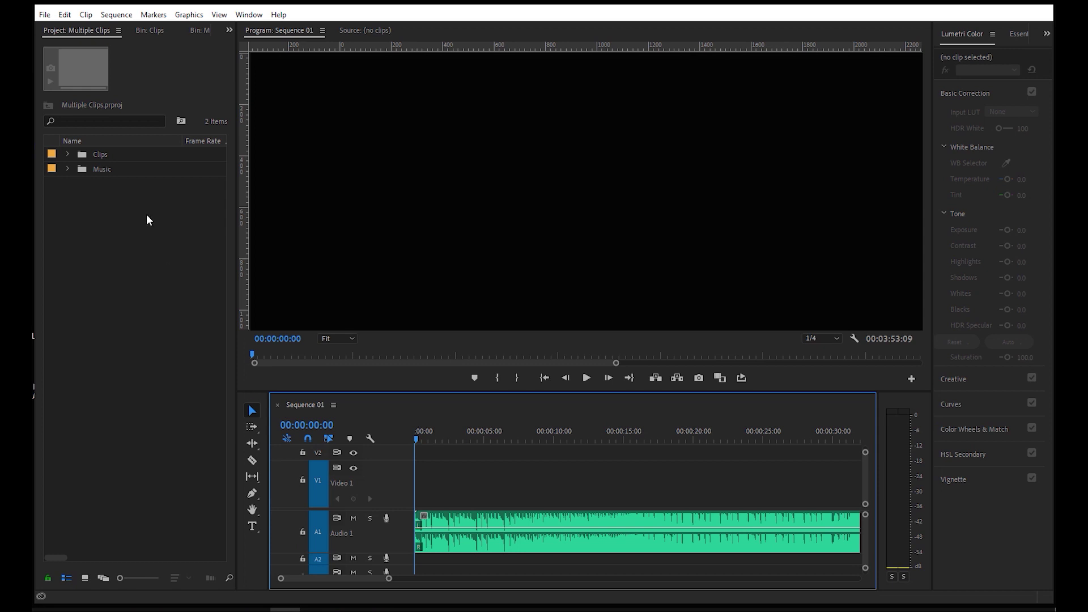
Clear the in/out points on Aerial Shot Of City and 171124_E1_HD_013 in the Clips folder
double_click(83, 158)
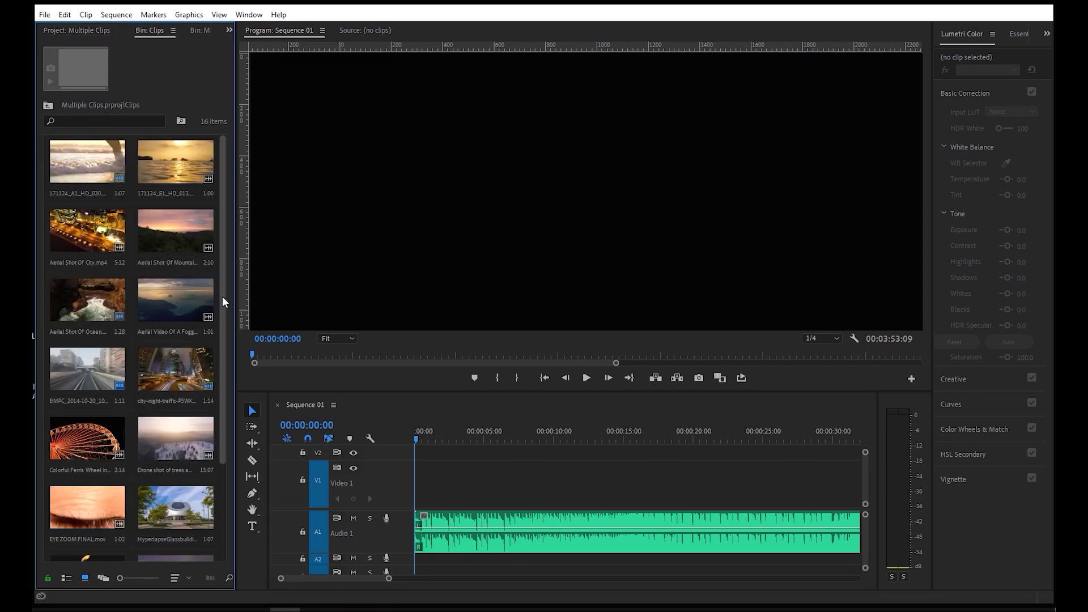
scroll(223, 297, "down", 3)
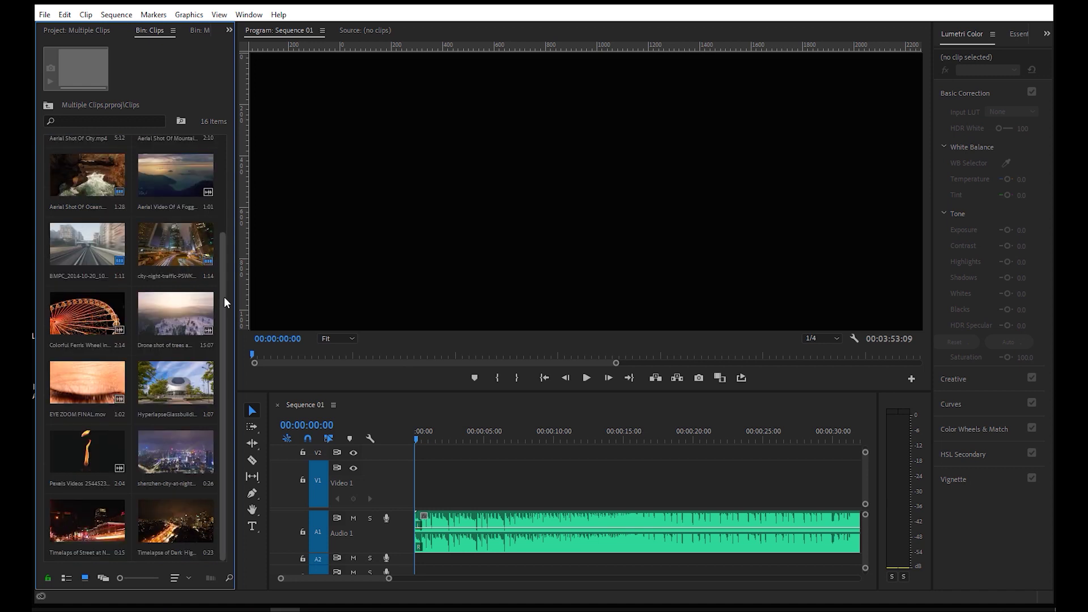
scroll(223, 297, "up", 3)
double_click(87, 231)
left_click(586, 378)
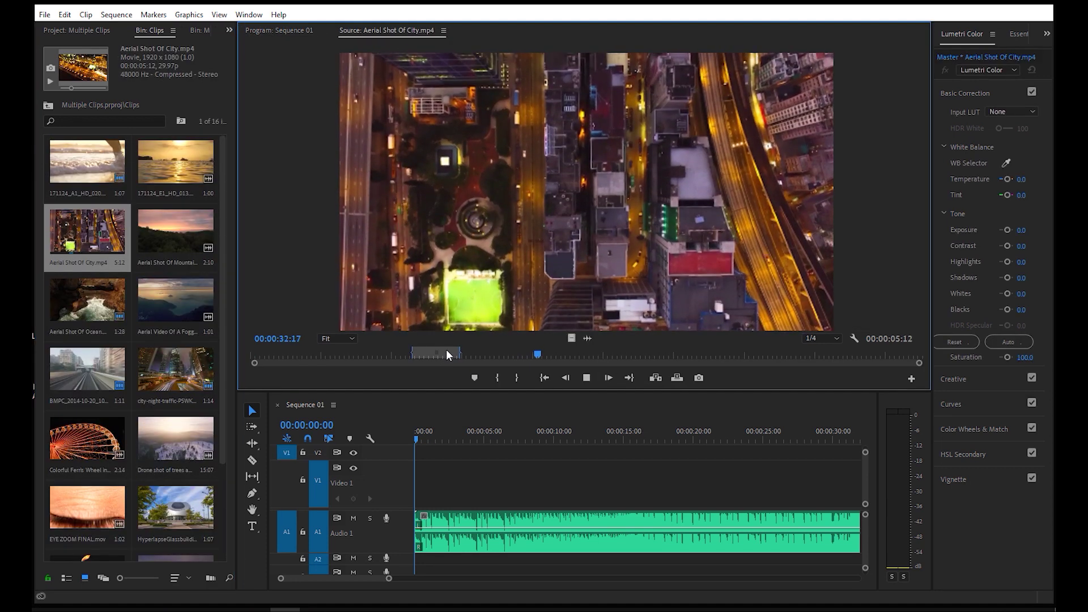
key("ctrl+shift+x")
double_click(162, 162)
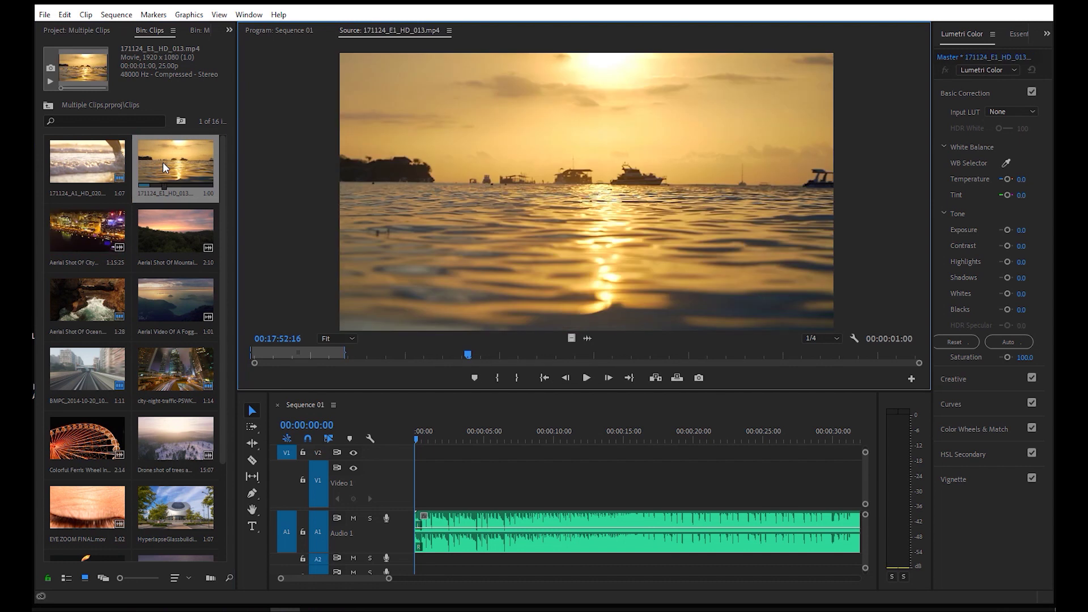
key("ctrl+shift+x")
Preview the city-night-traffic and Ferris wheel clips and test-place both on Video 1
double_click(176, 371)
left_click(585, 378)
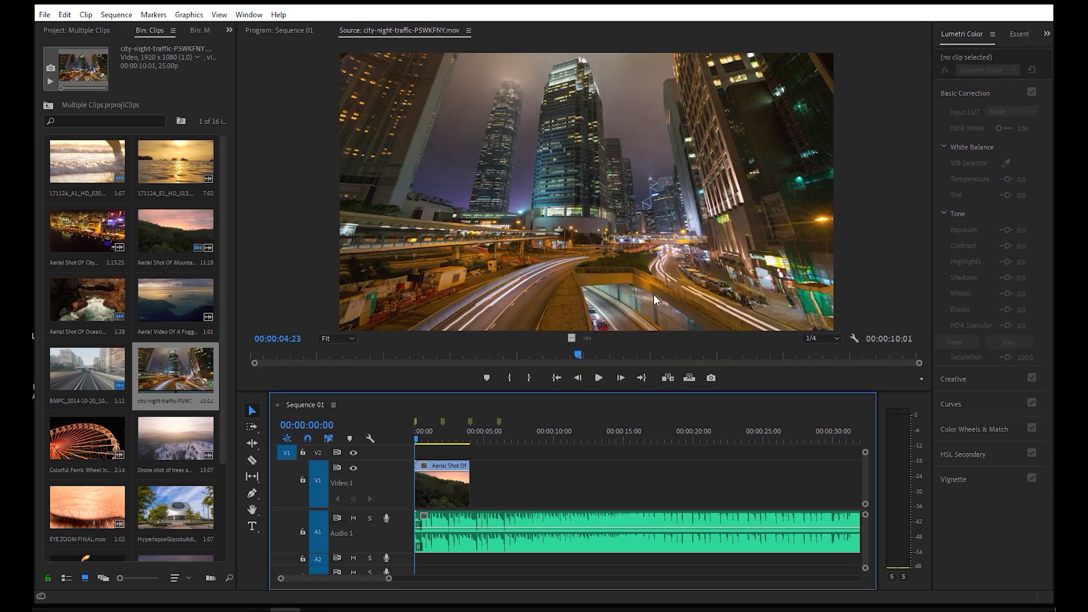
left_click_drag(654, 294, 728, 509)
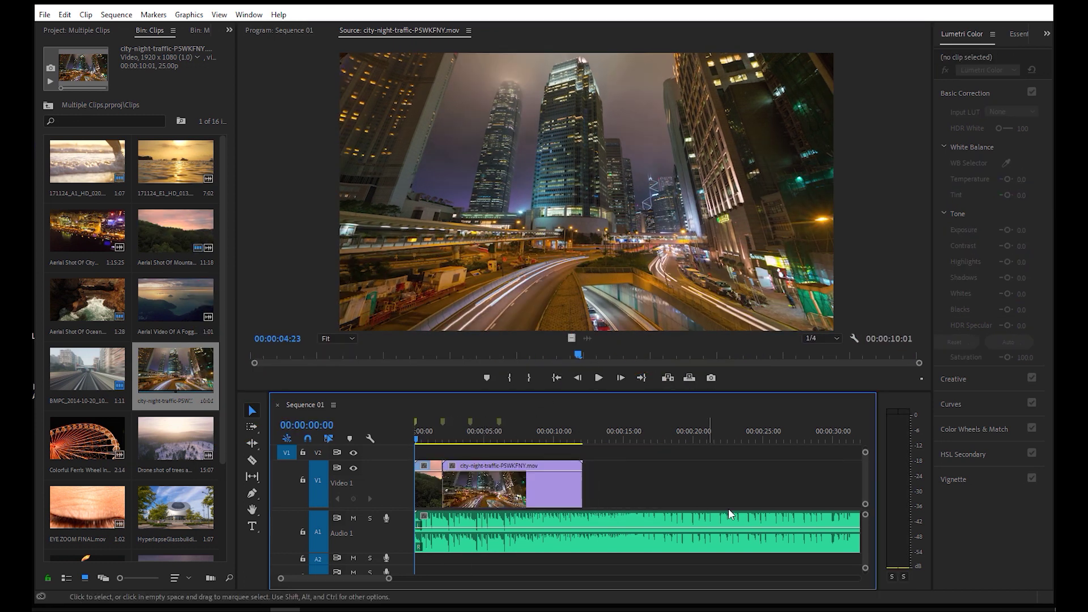
double_click(87, 440)
left_click_drag(88, 439, 678, 494)
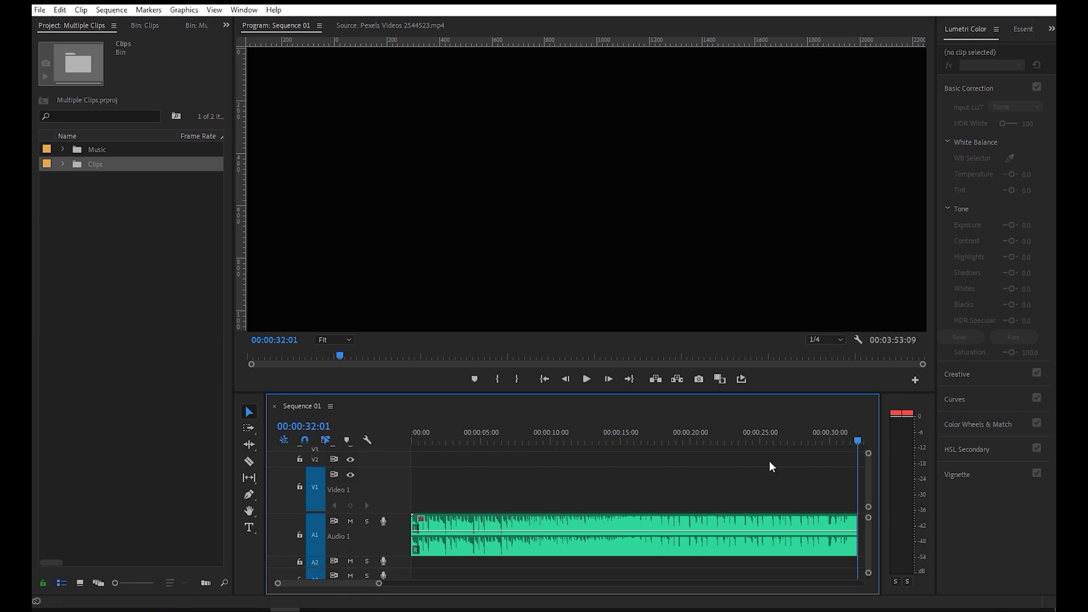
Delete the empty gaps at the start of Video 1
key("Home")
key("ctrl+a")
left_click(506, 493)
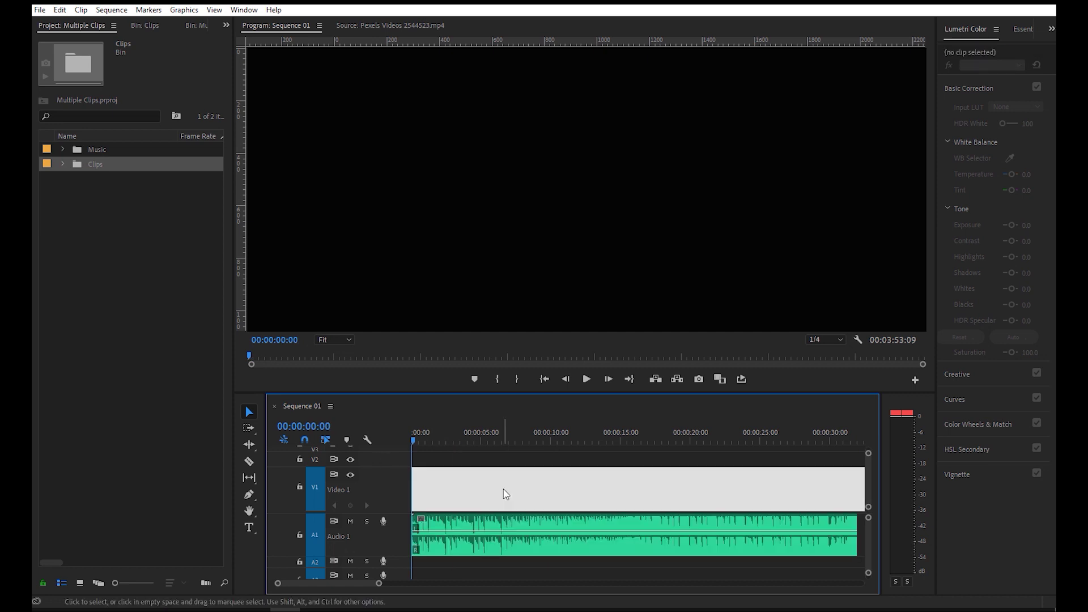
key("Delete")
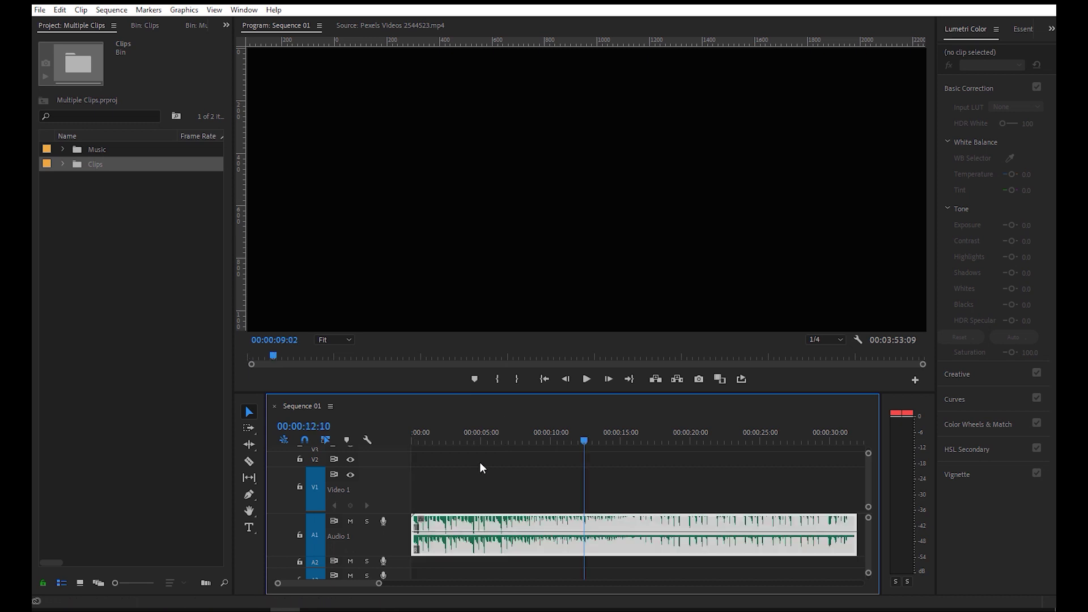
key("Home")
left_click(505, 494)
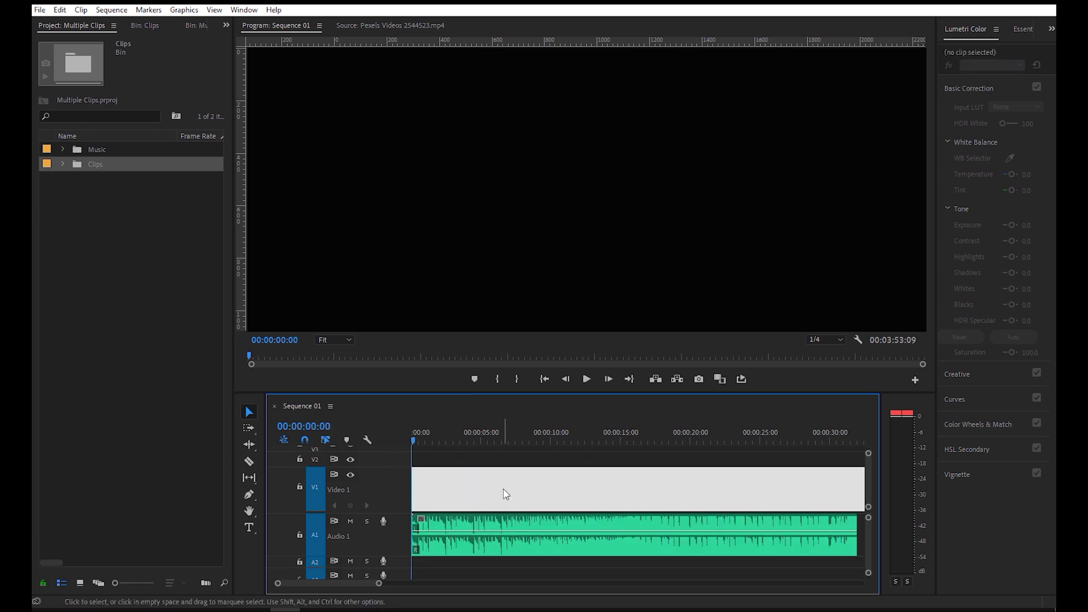
key("Delete")
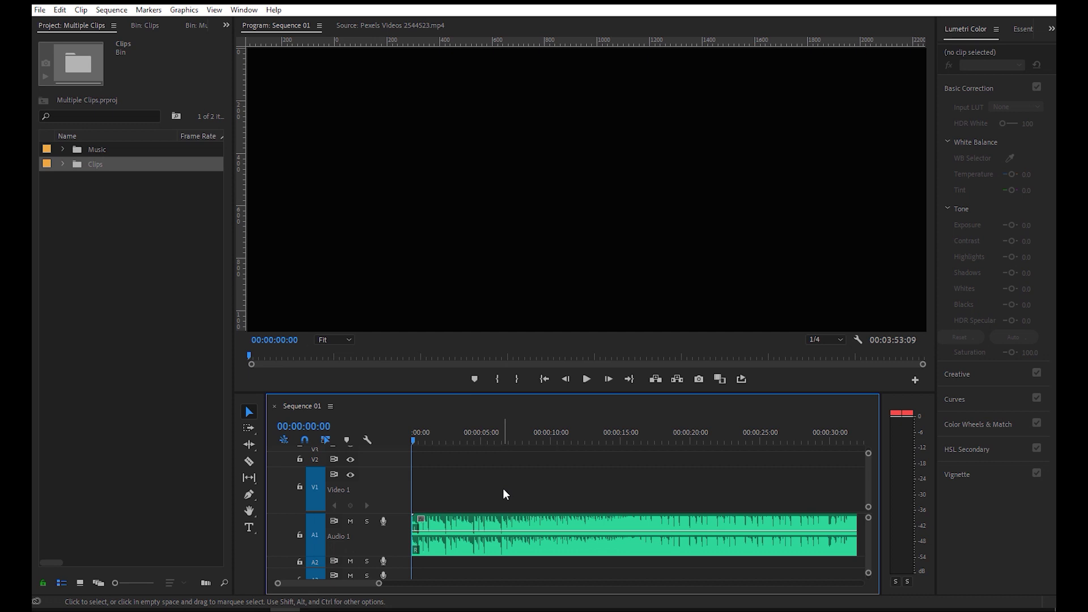
Play the sequence and drop markers on the first beats
key("space")
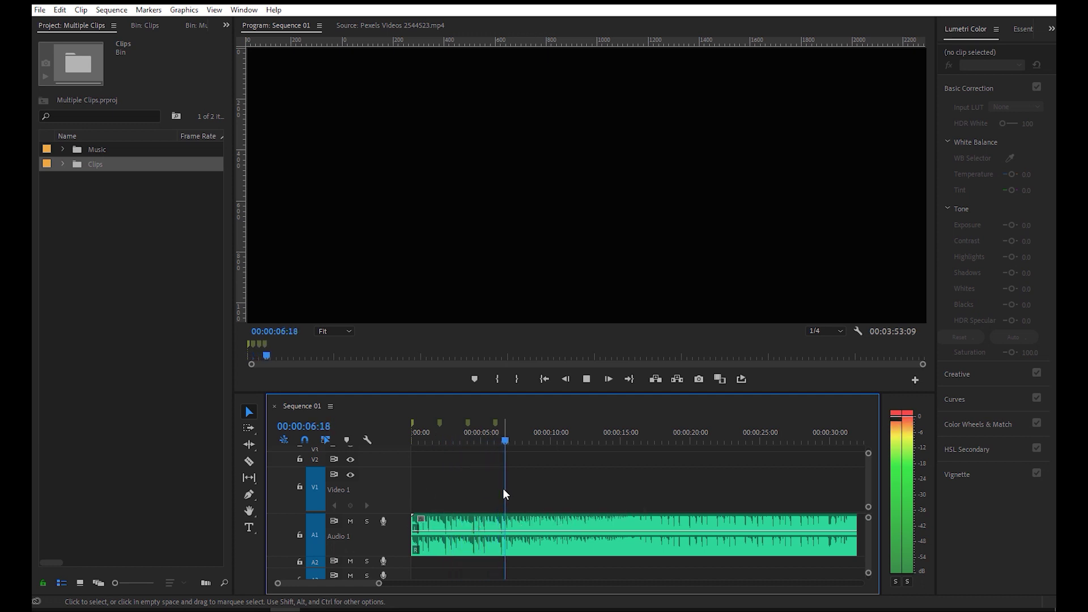
key("m")
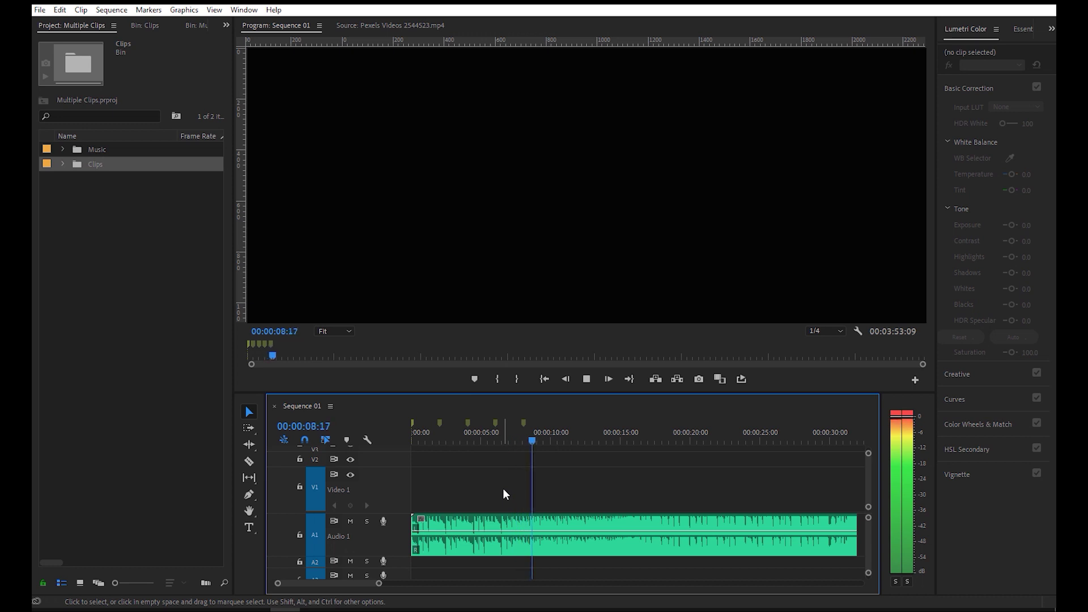
key("m")
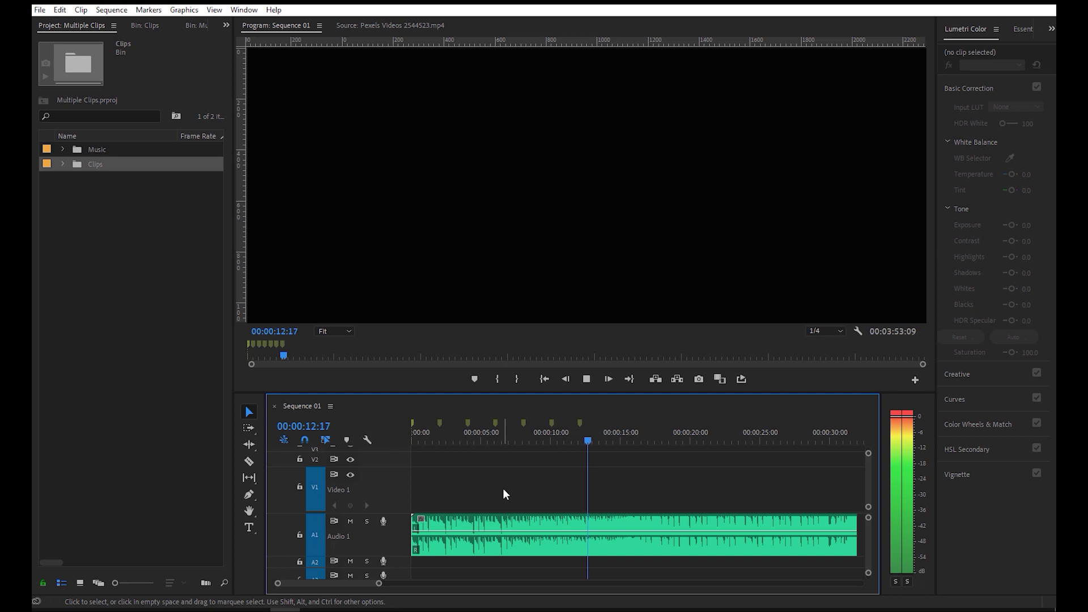
key("space")
Clear all markers and re-mark the beats from the sequence start
key("ctrl+alt+shift+m")
key("Home")
key("m")
key("space")
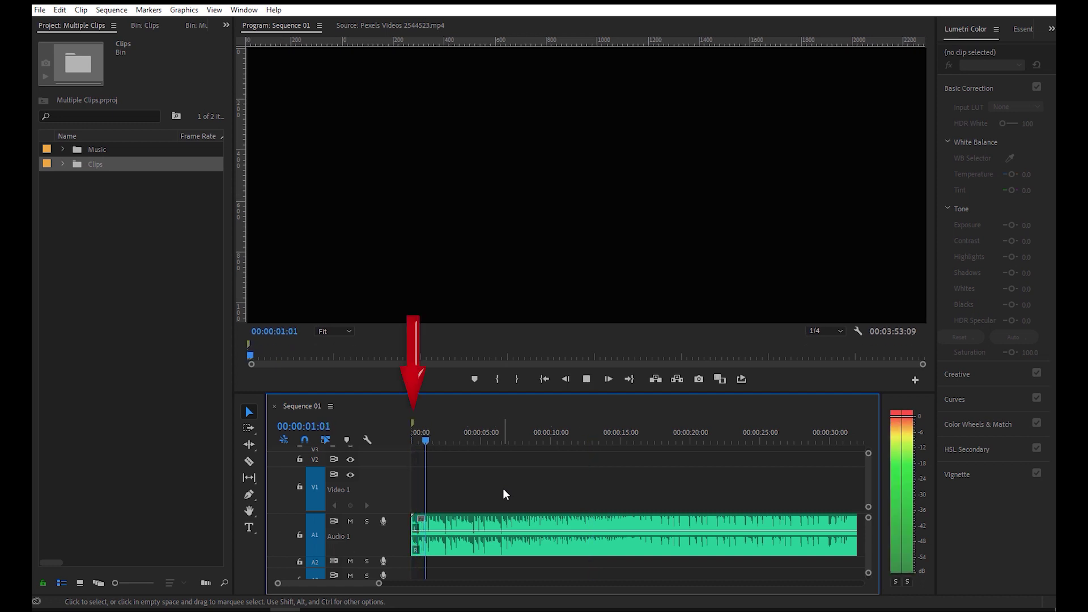
key("m")
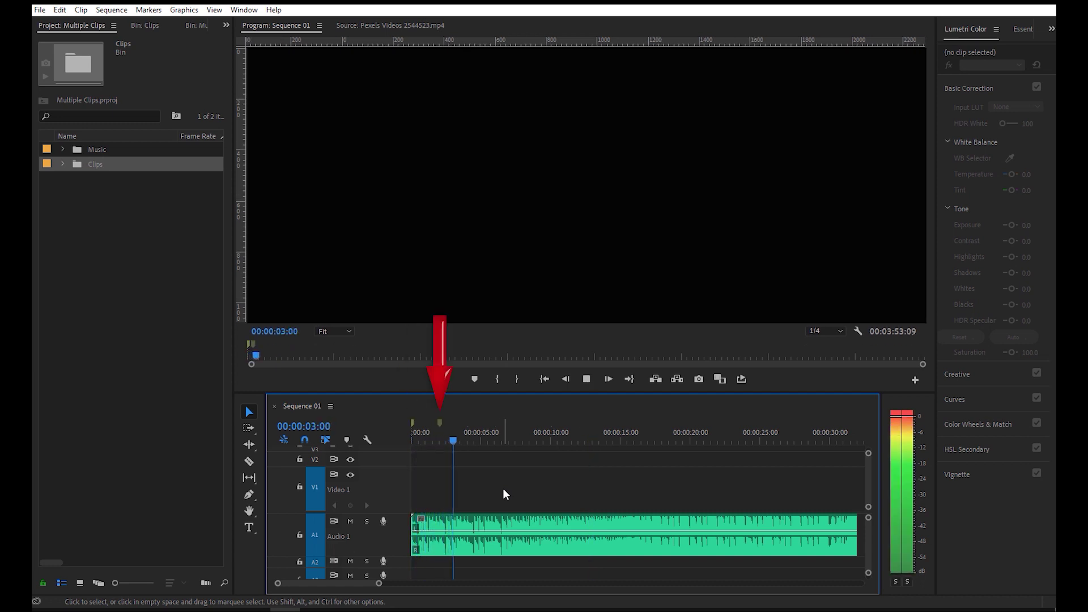
key("m")
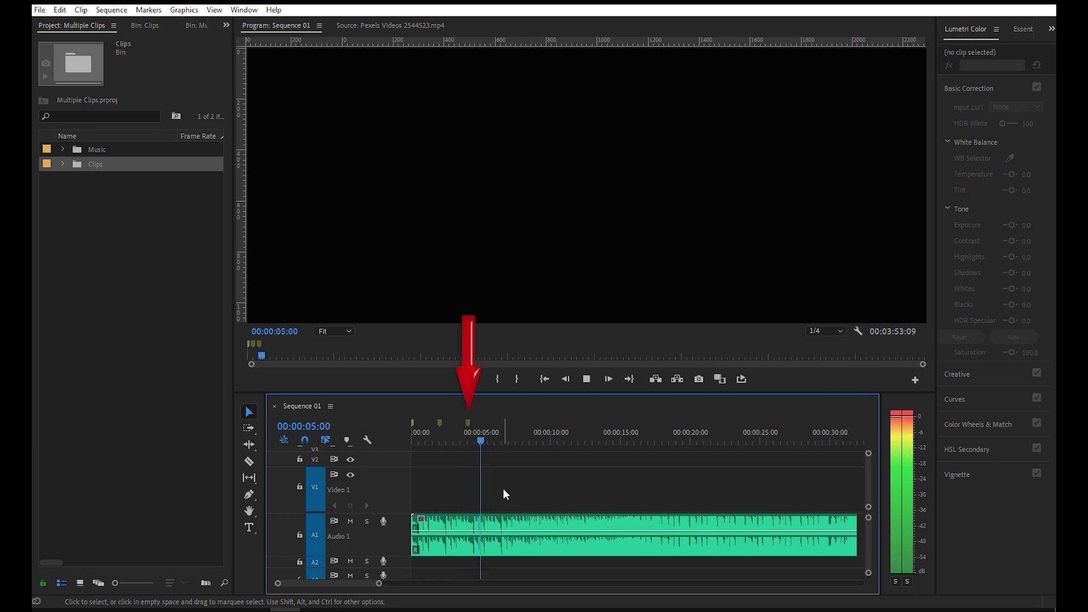
key("m")
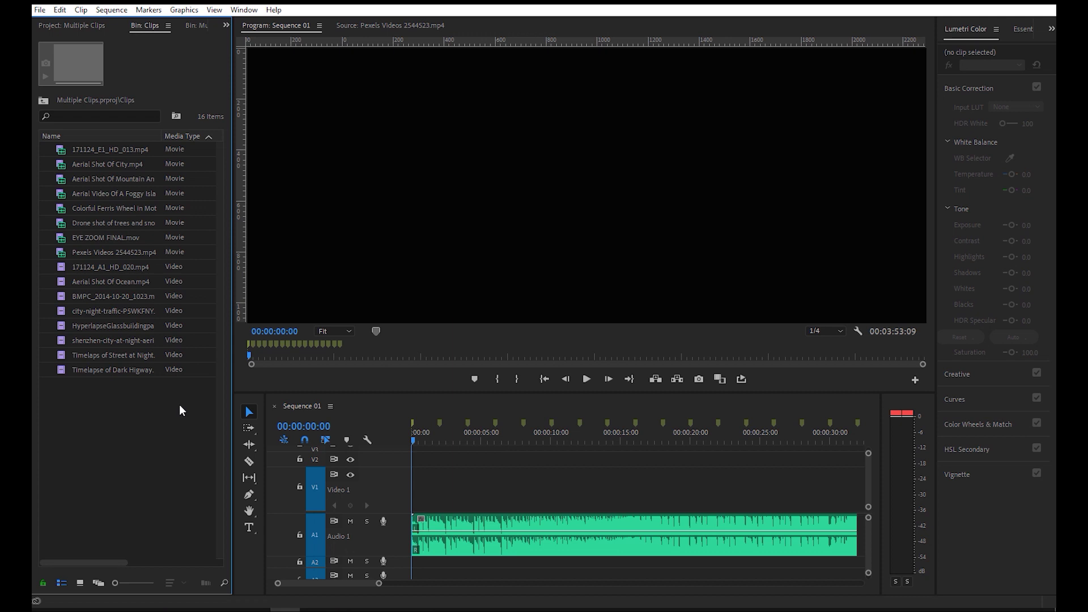
Lock the music track on Audio 1 and mute Audio 2
left_click_drag(46, 142, 211, 256)
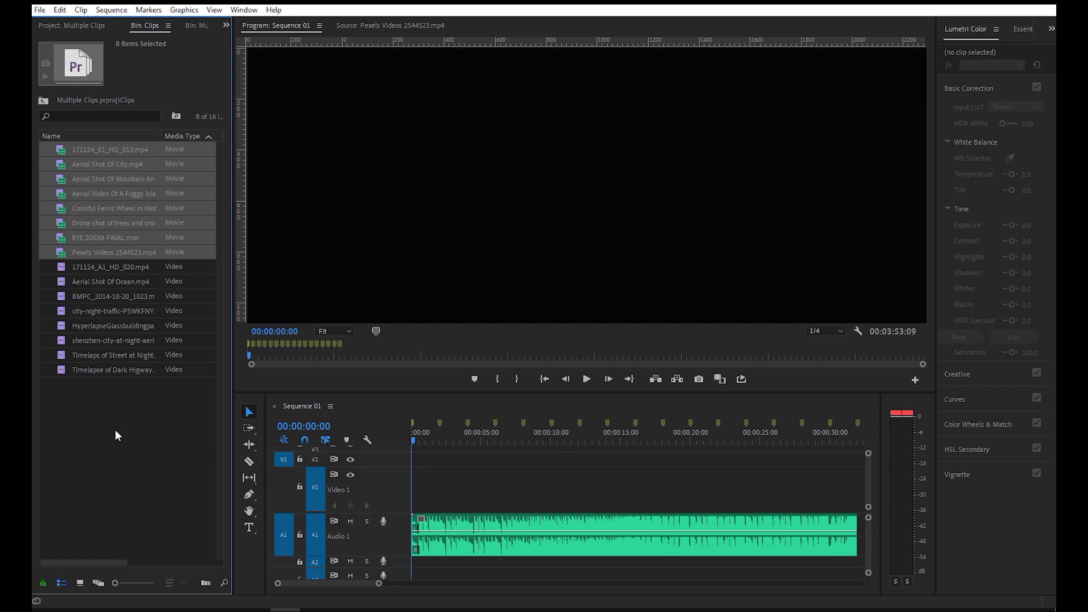
left_click_drag(83, 260, 182, 451)
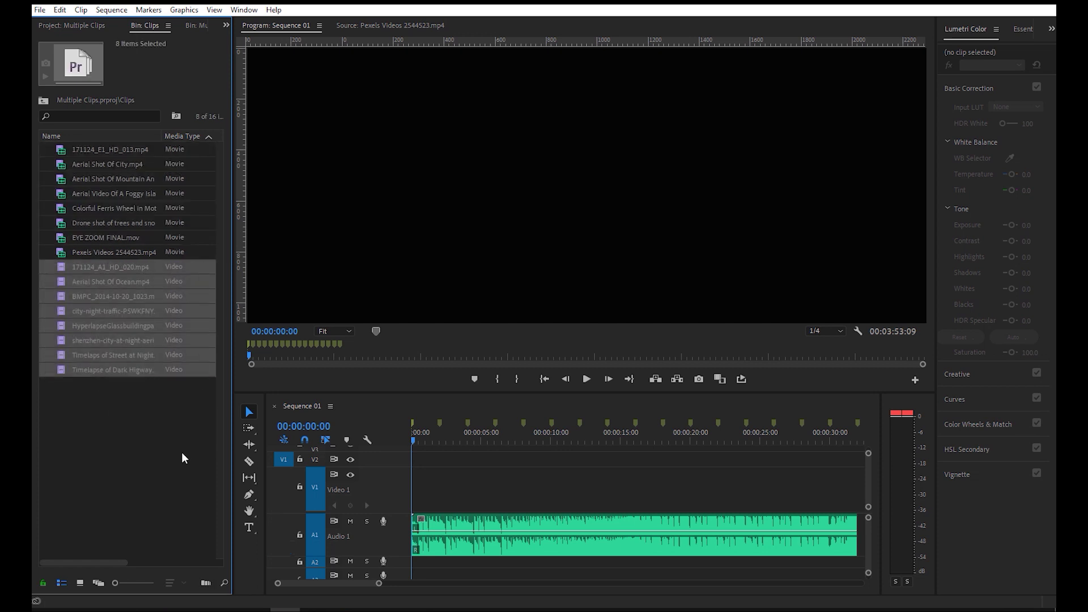
left_click(182, 451)
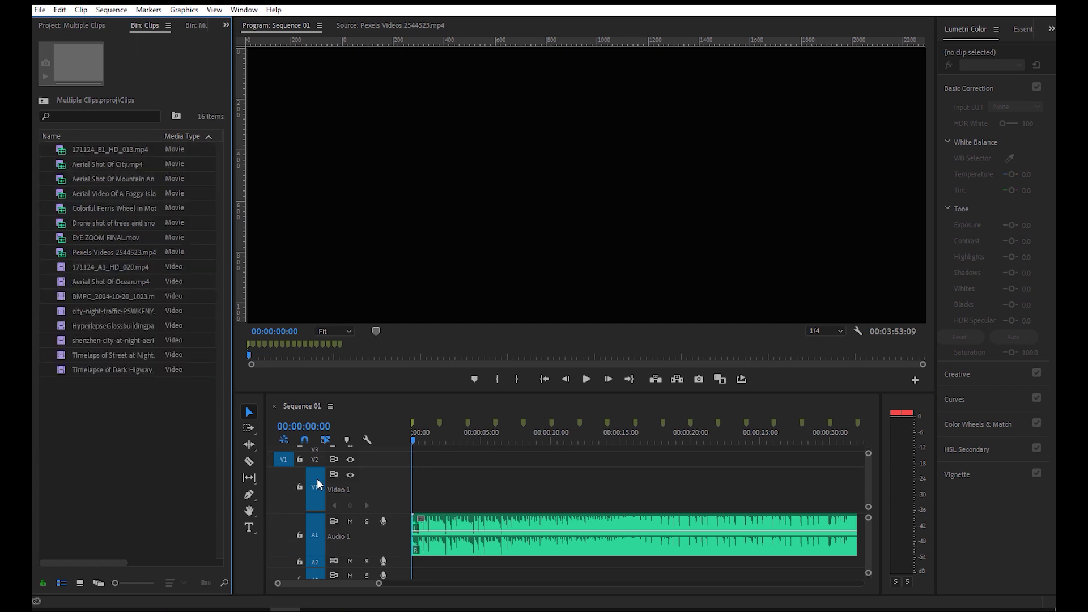
left_click(618, 492)
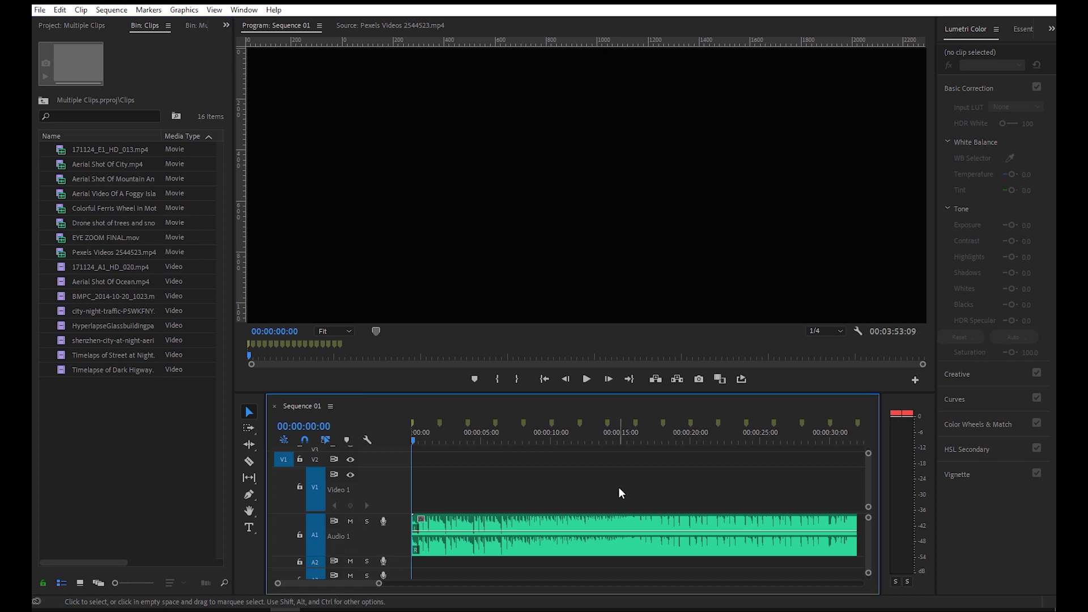
left_click(299, 535)
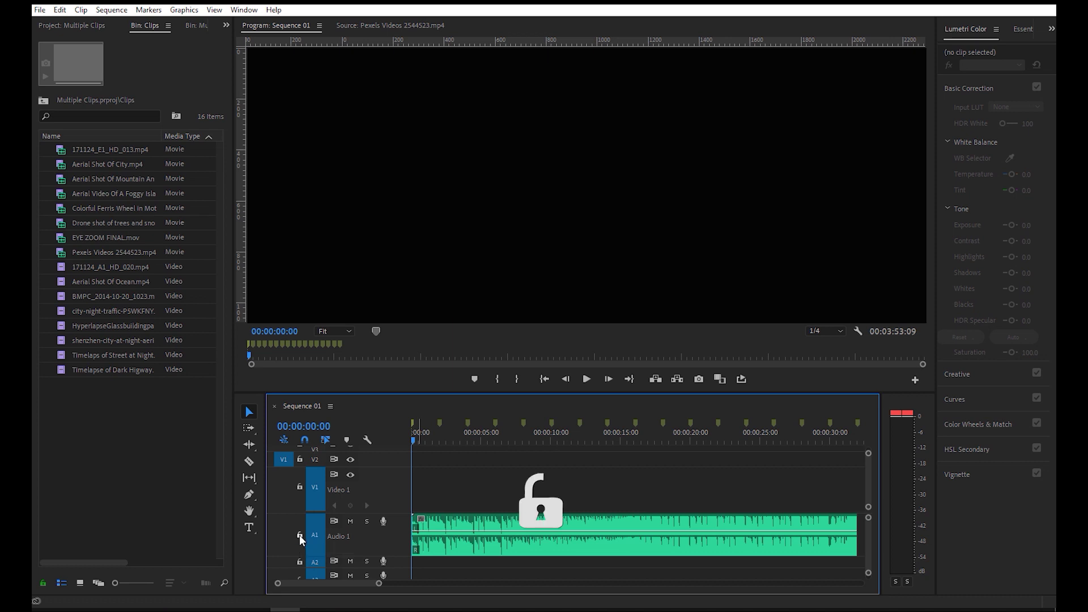
left_click(350, 562)
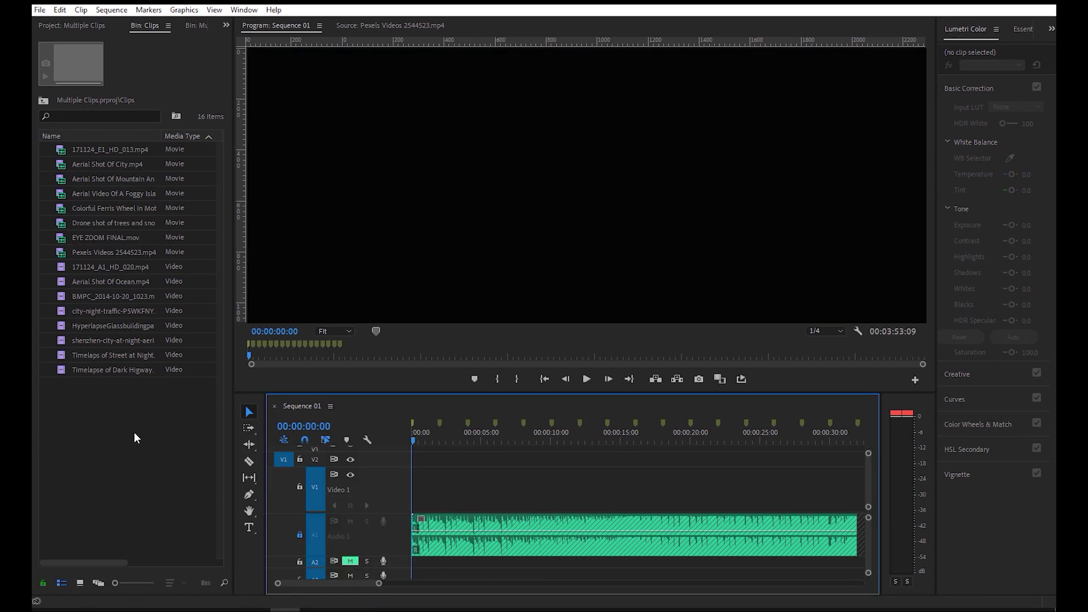
Automate all 16 bin clips onto Video 1 at the beat markers
left_click_drag(134, 433, 41, 143)
left_click(81, 10)
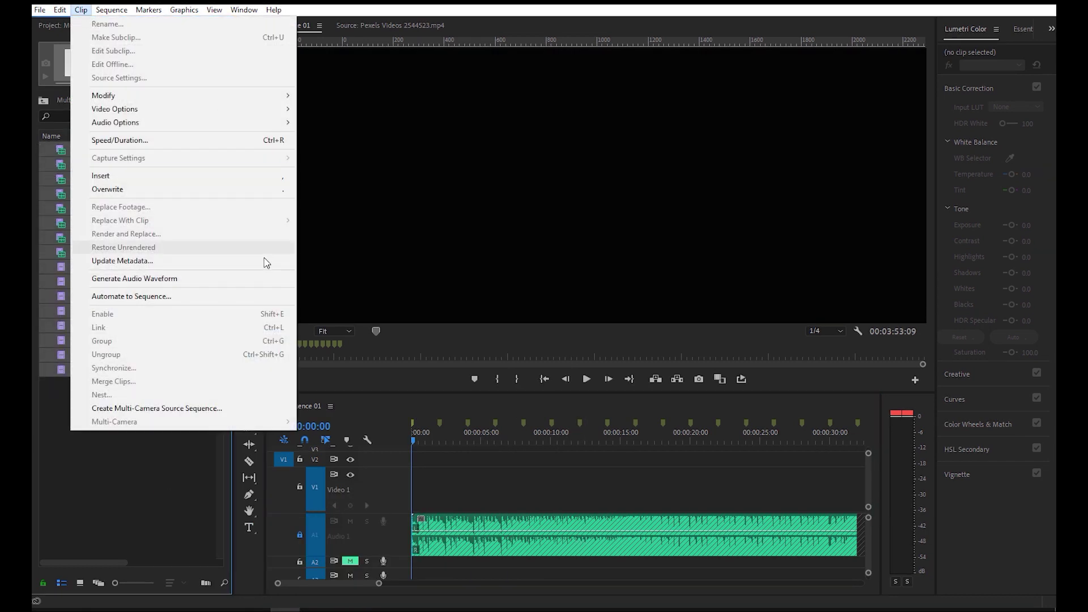
left_click(279, 294)
left_click(646, 175)
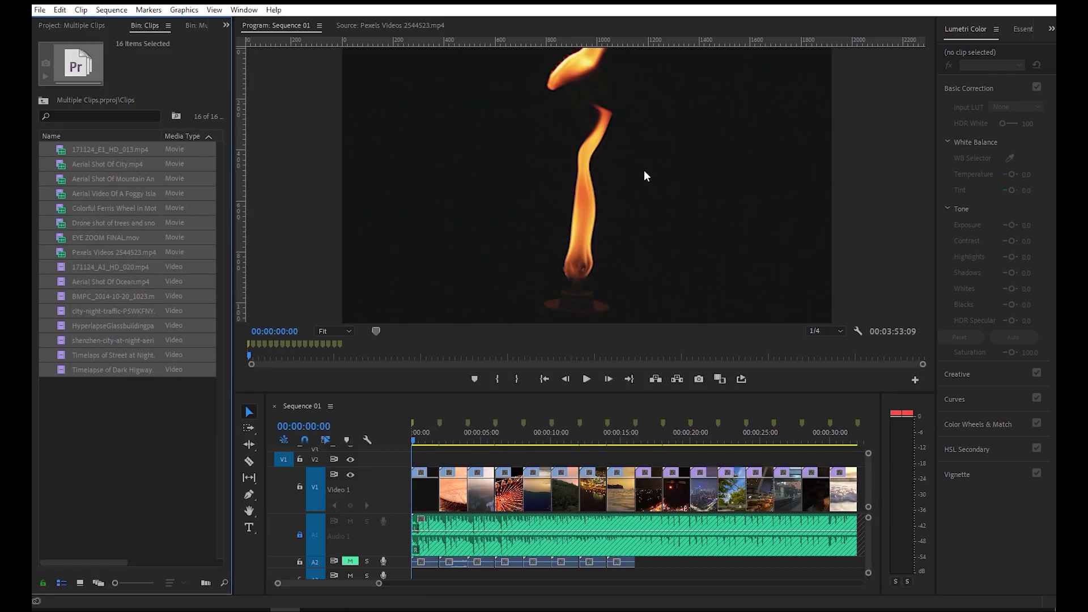
left_click(407, 440)
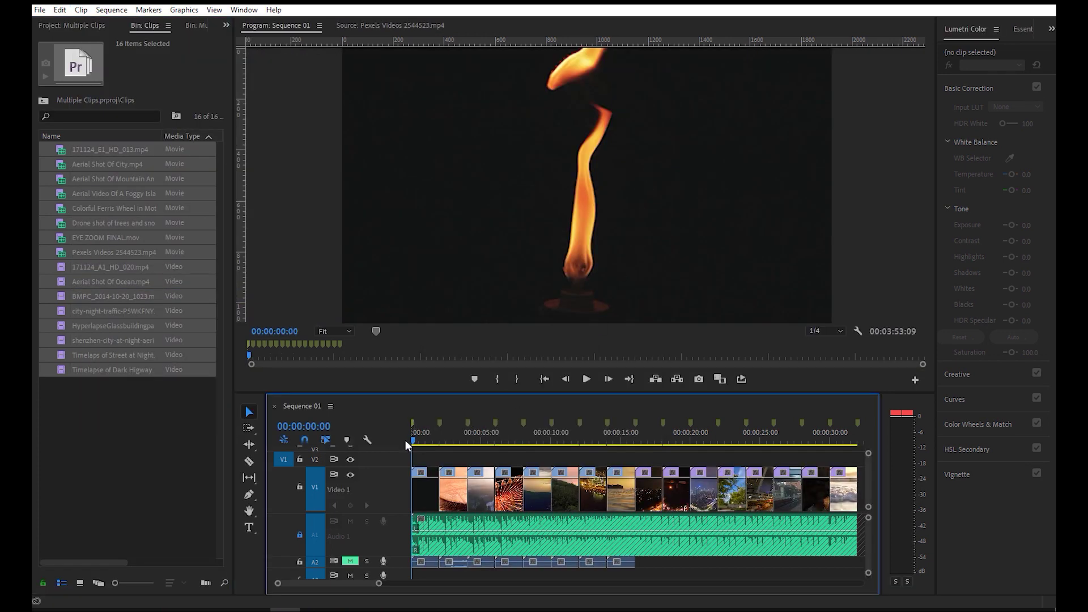